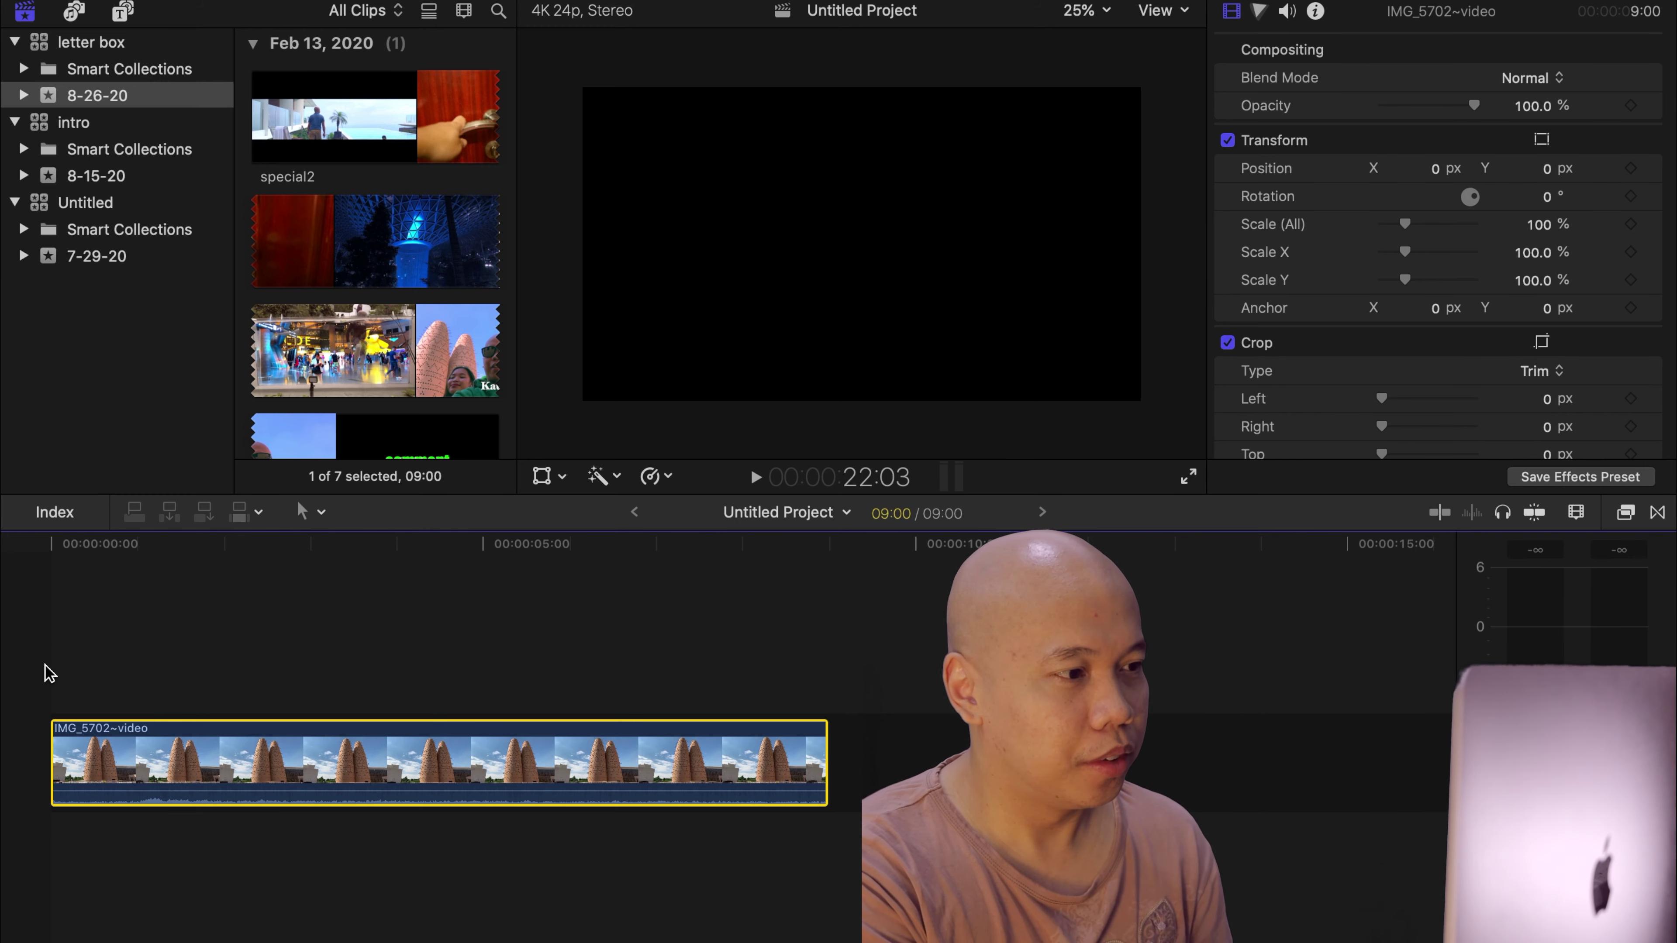
- Preview the IMG_5702 clip, then drag its volume line to the bottom to mute it
{"action": "left_click", "coordinate": [20, 638]}
{"action": "key", "text": "space"}
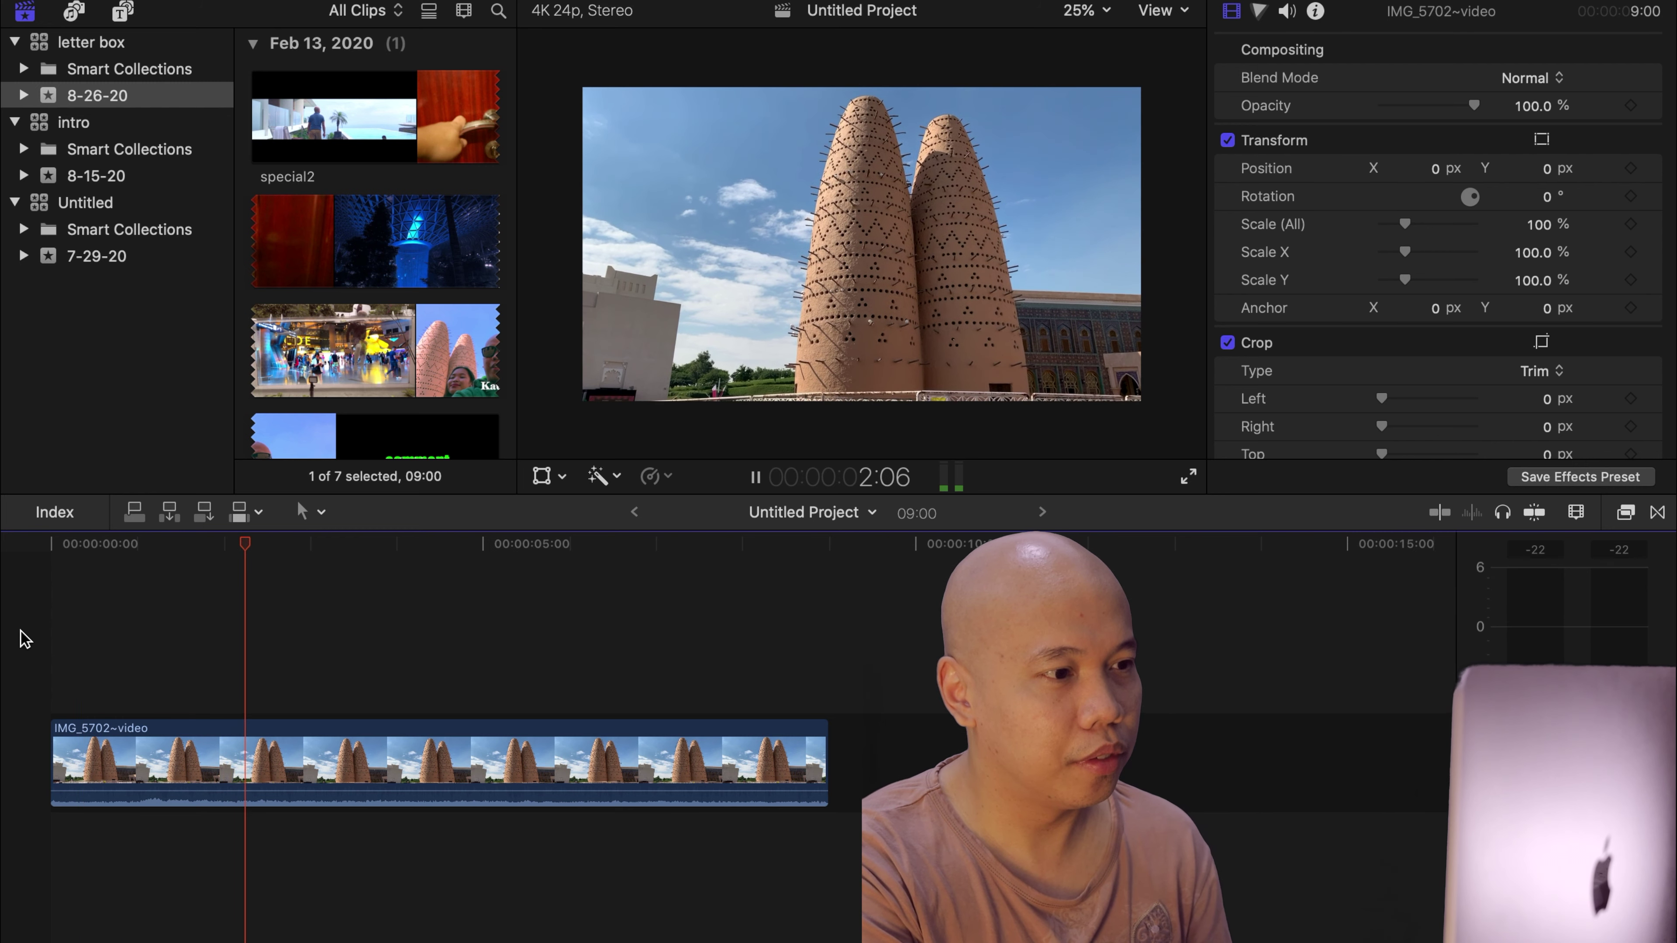
{"action": "key", "text": "space"}
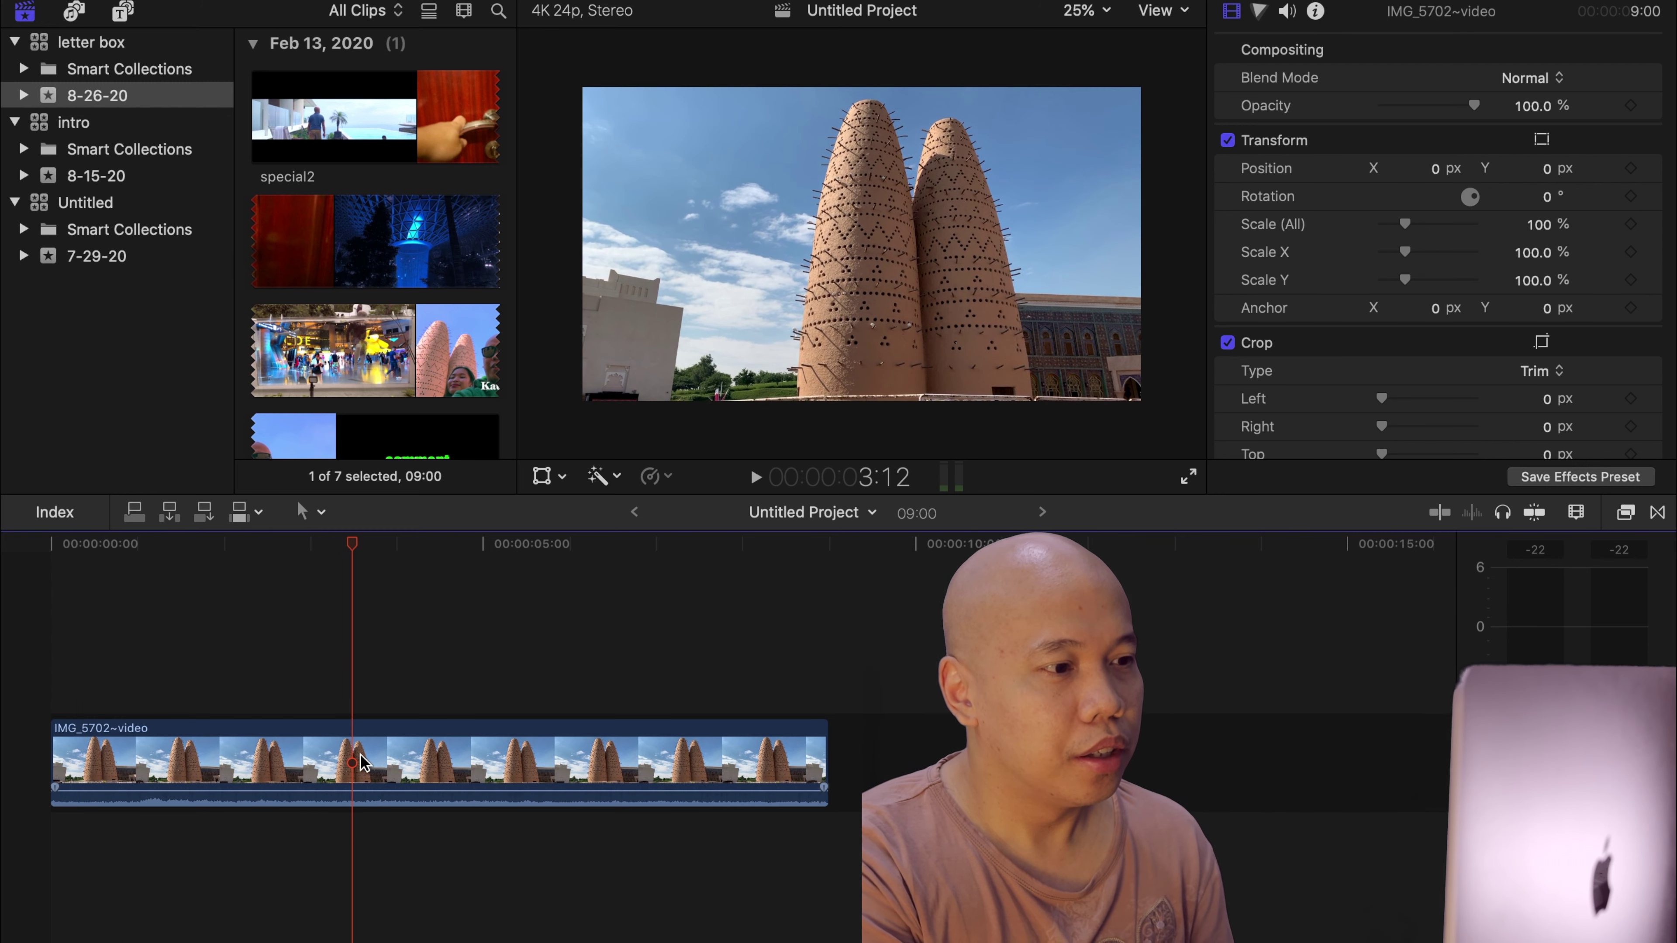
{"action": "left_click", "coordinate": [383, 801]}
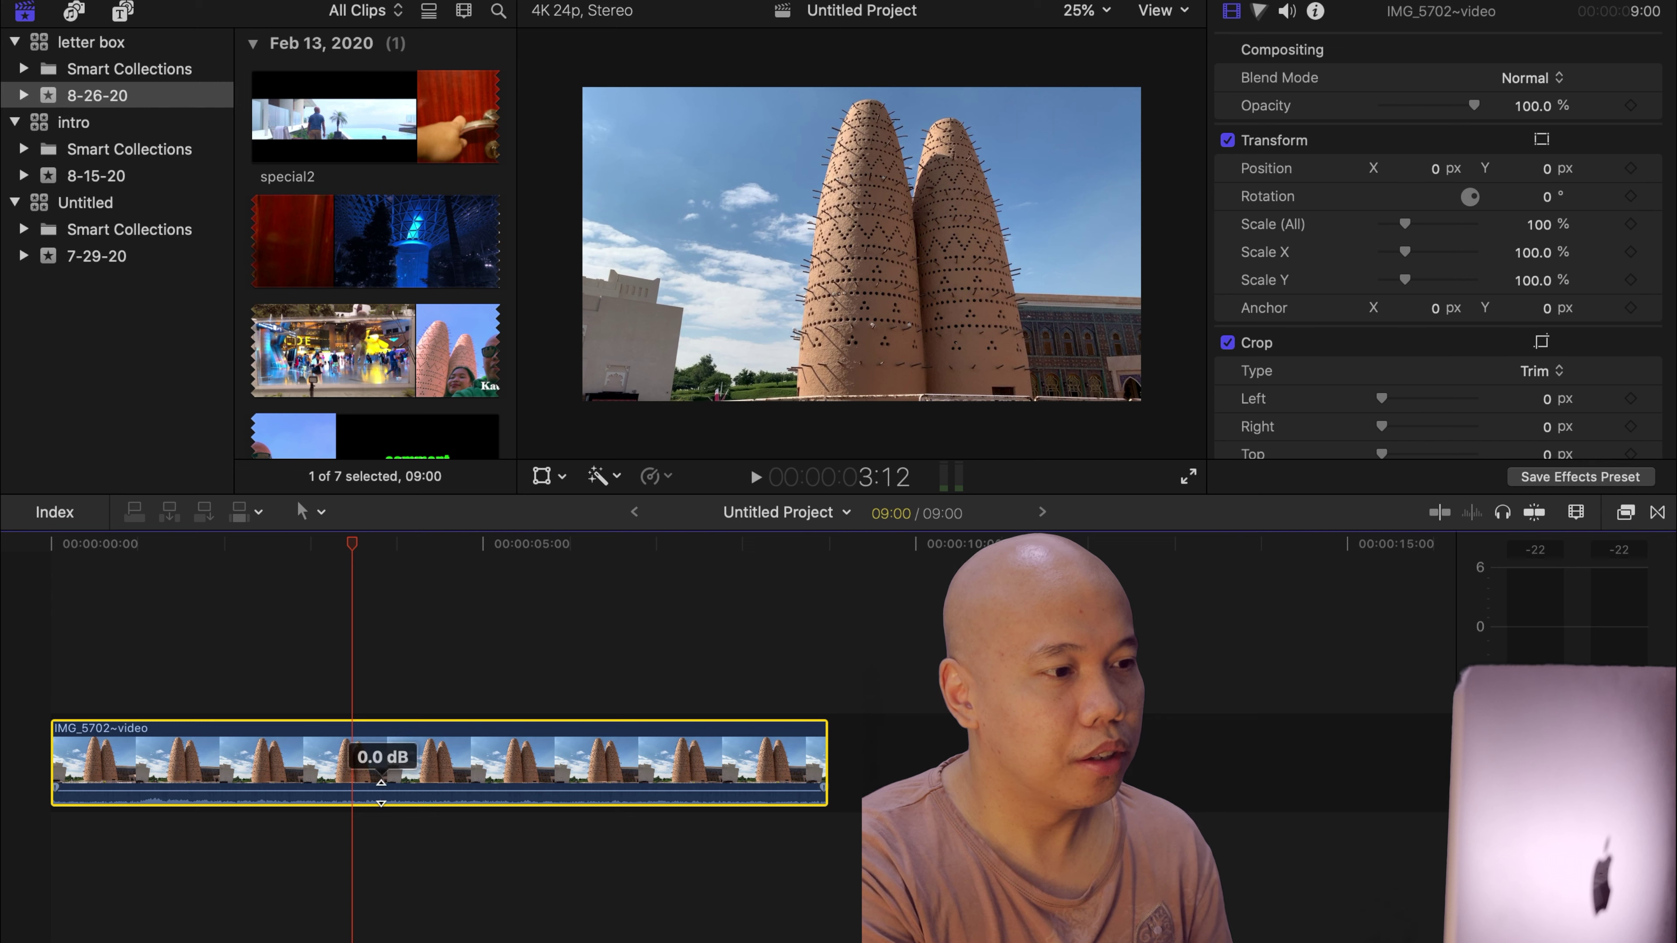
{"action": "left_click_drag", "start_coordinate": [381, 786], "coordinate": [381, 807]}
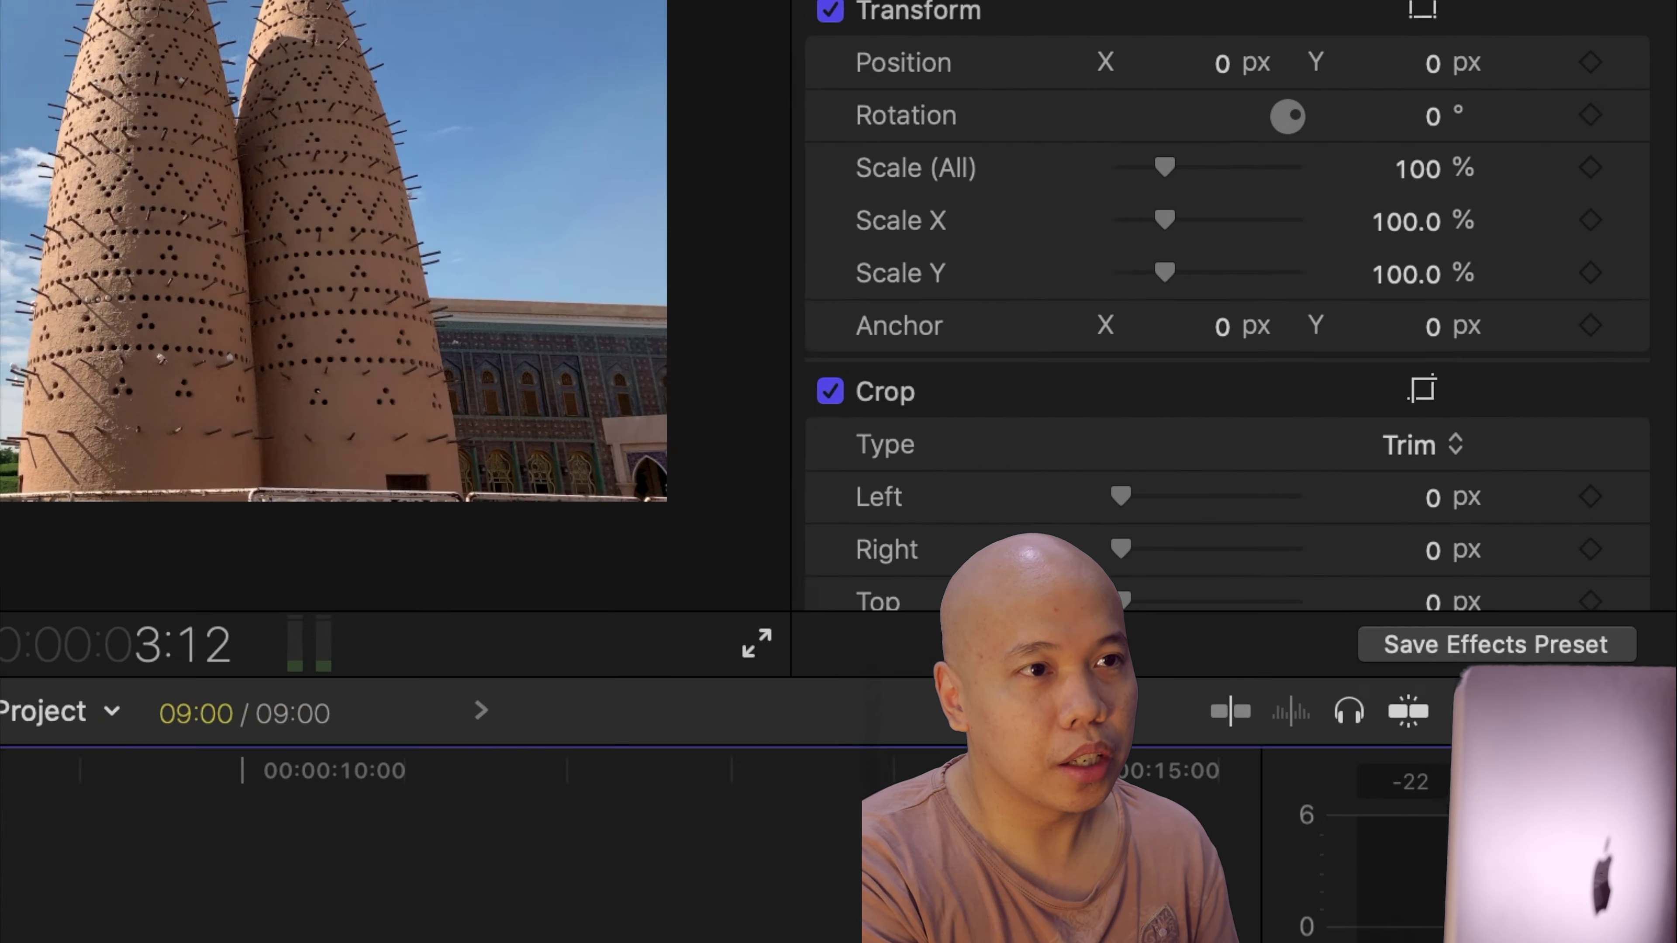
- Add 0 px keyframes for the Crop Top and Bottom values in the Video Inspector
{"action": "scroll", "coordinate": [670, 66], "scroll_direction": "down", "scroll_amount": 5}
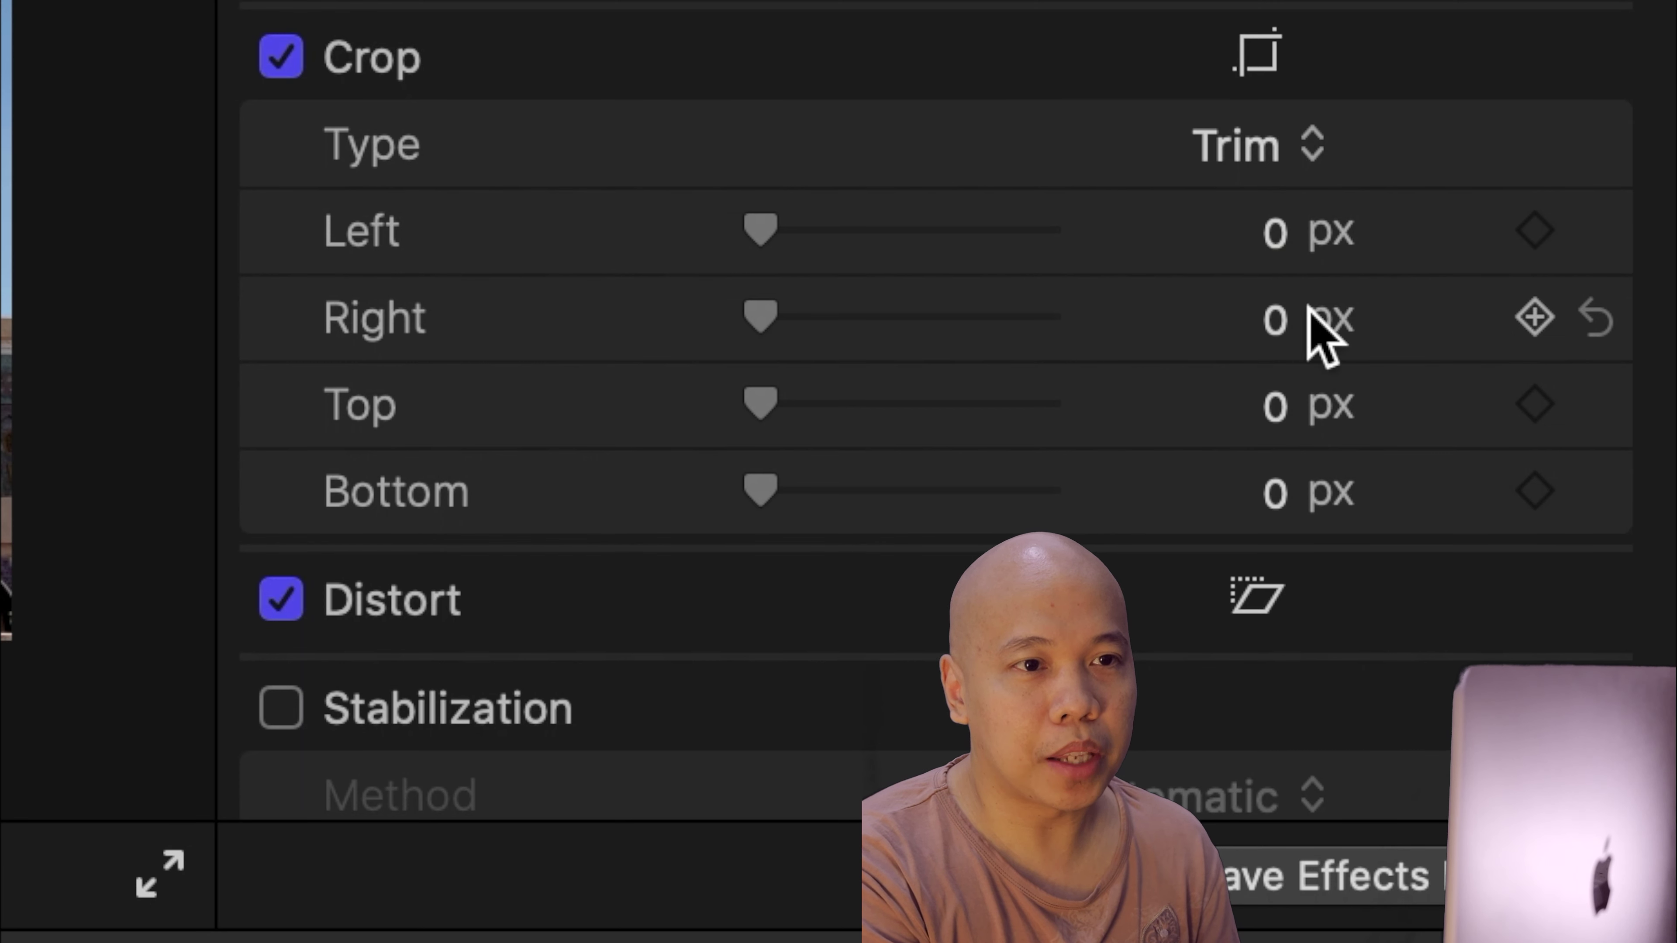
{"action": "left_click", "coordinate": [1533, 410]}
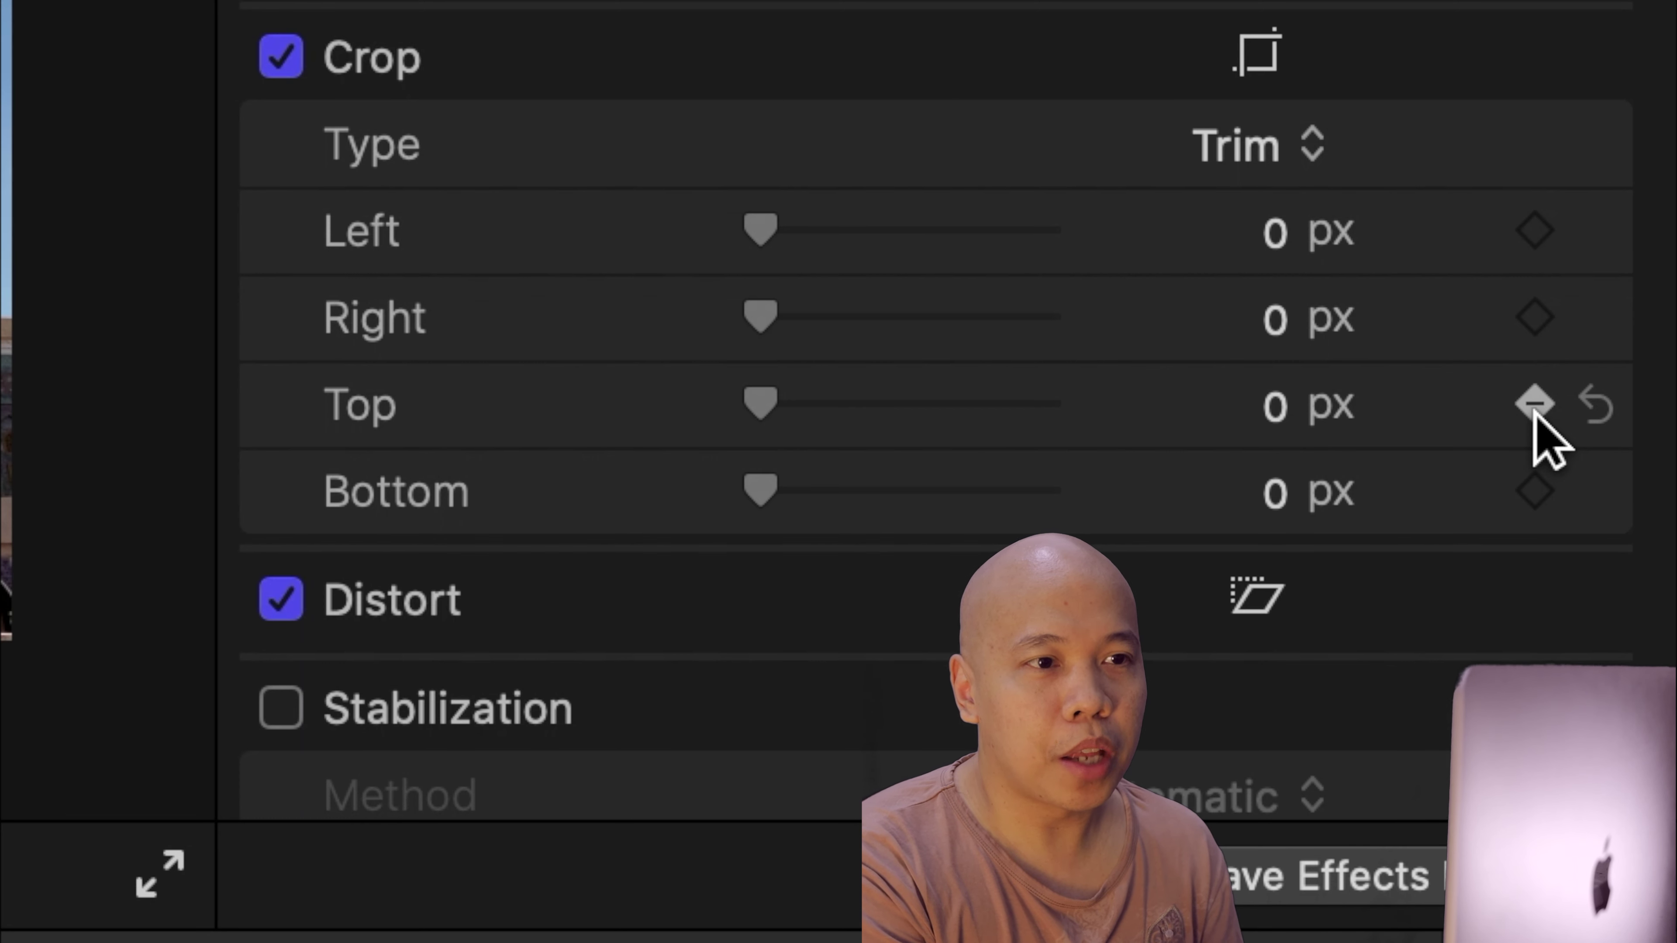
{"action": "left_click", "coordinate": [1540, 499]}
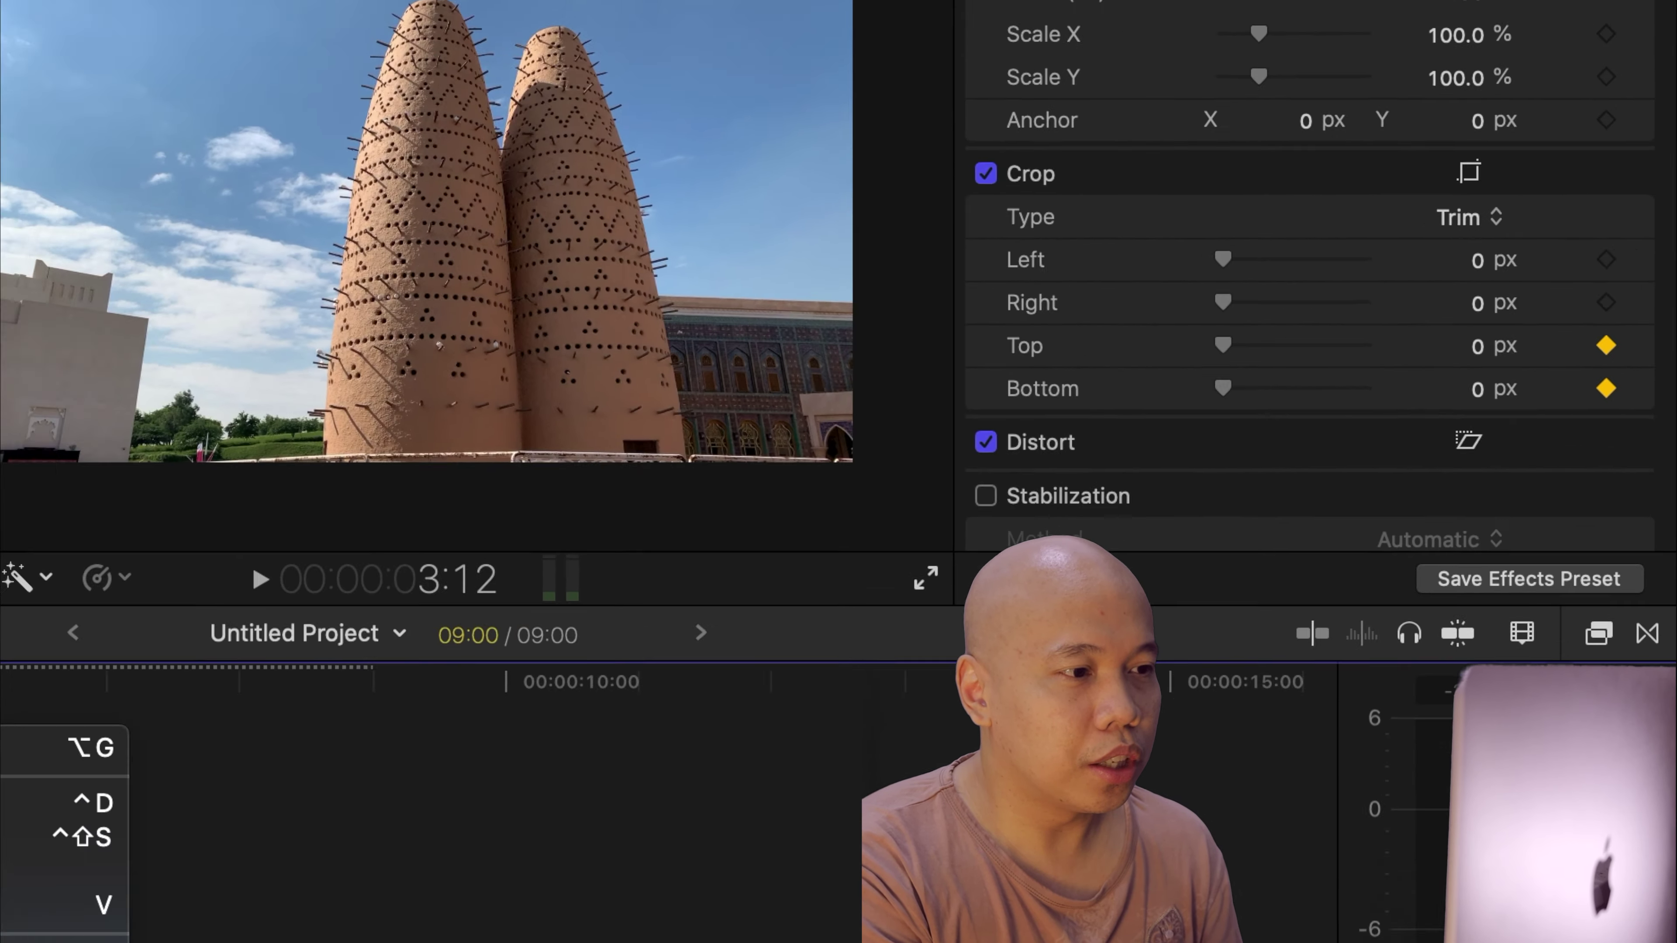
- Choose Show Video Animation from the clip's shortcut menu to reveal its animation lanes
{"action": "right_click", "coordinate": [368, 760]}
{"action": "mouse_move", "coordinate": [520, 727]}
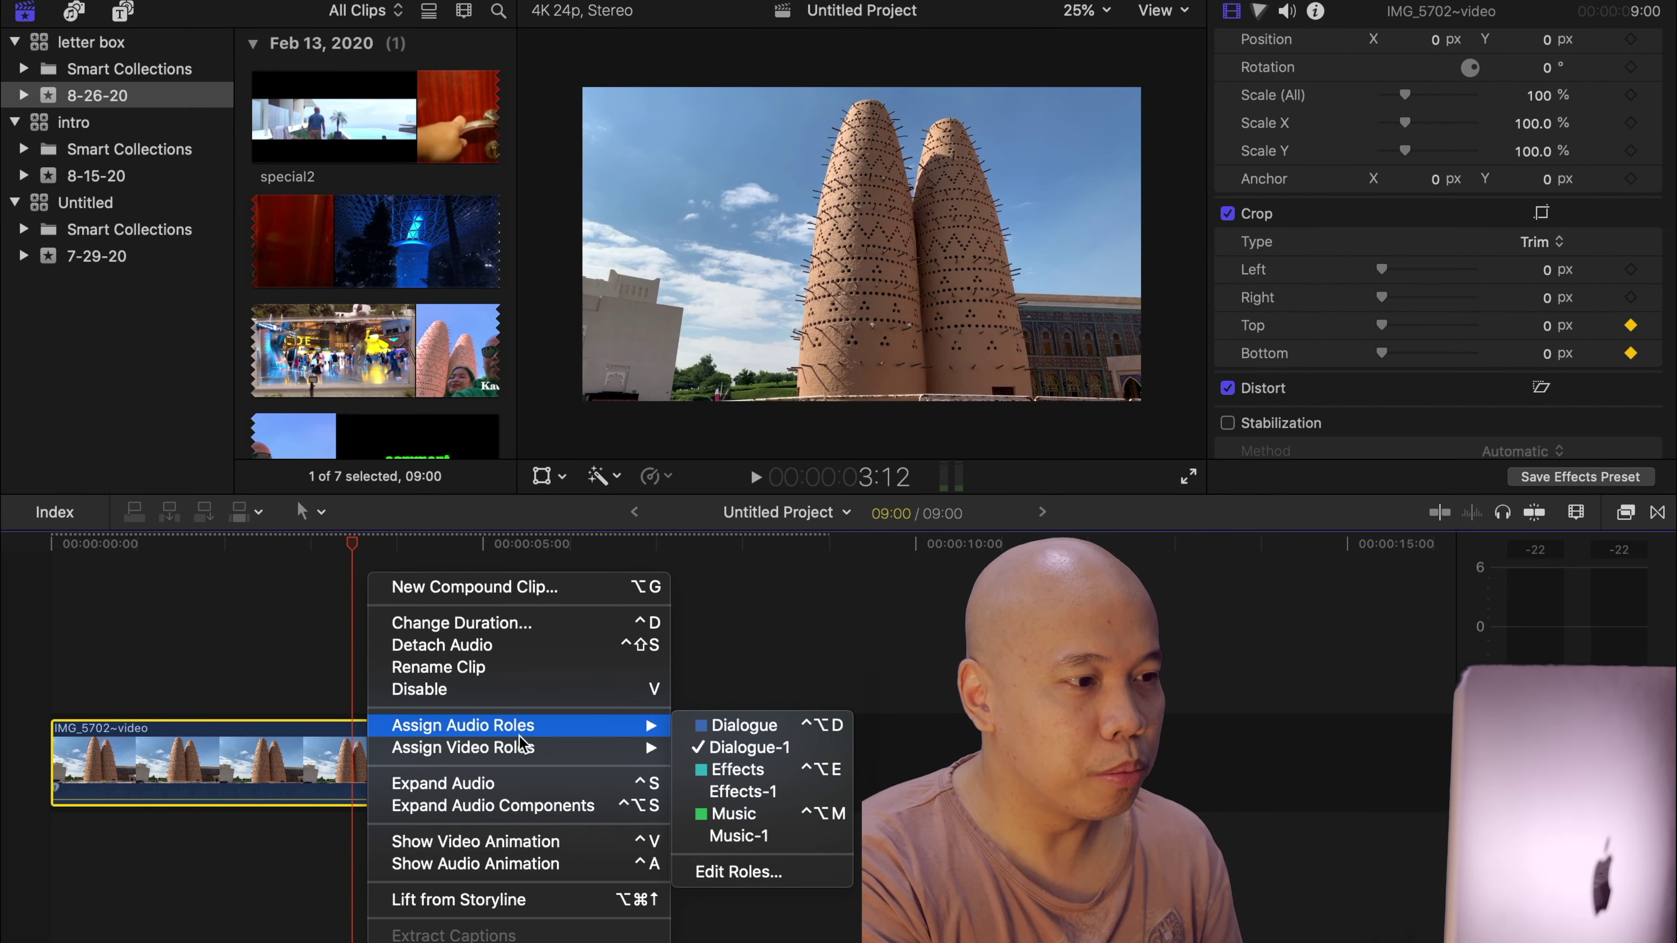
{"action": "left_click", "coordinate": [515, 852]}
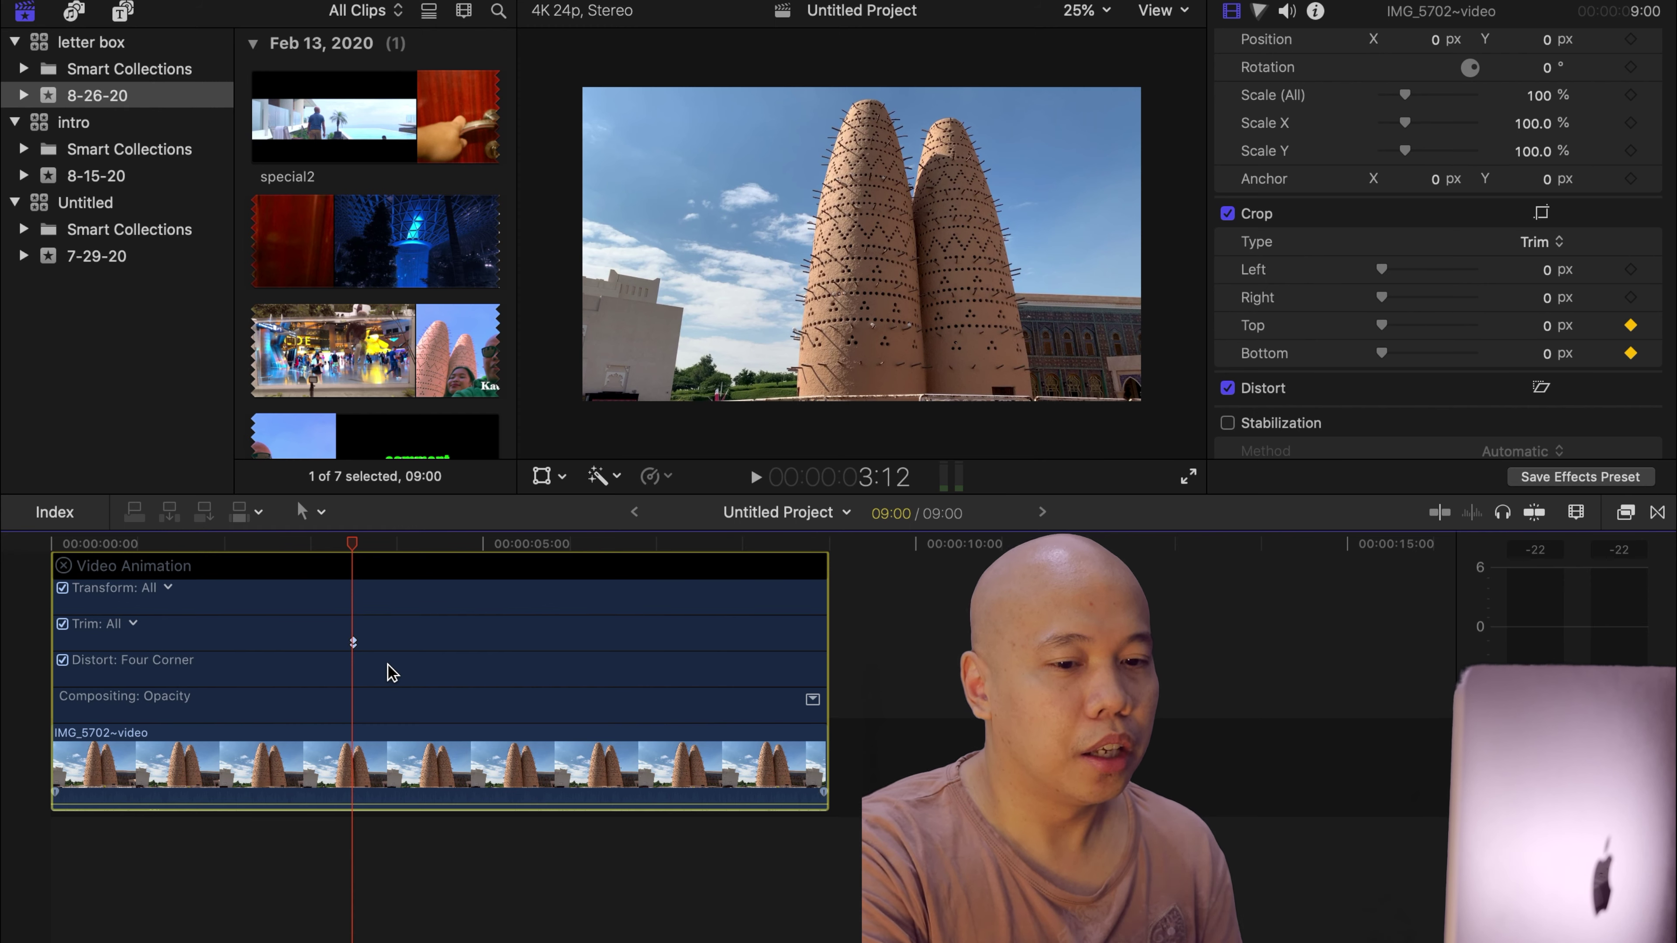
- Move ahead to 3:23 and set both Top and Bottom crop to 100 px
{"action": "key", "text": "space"}
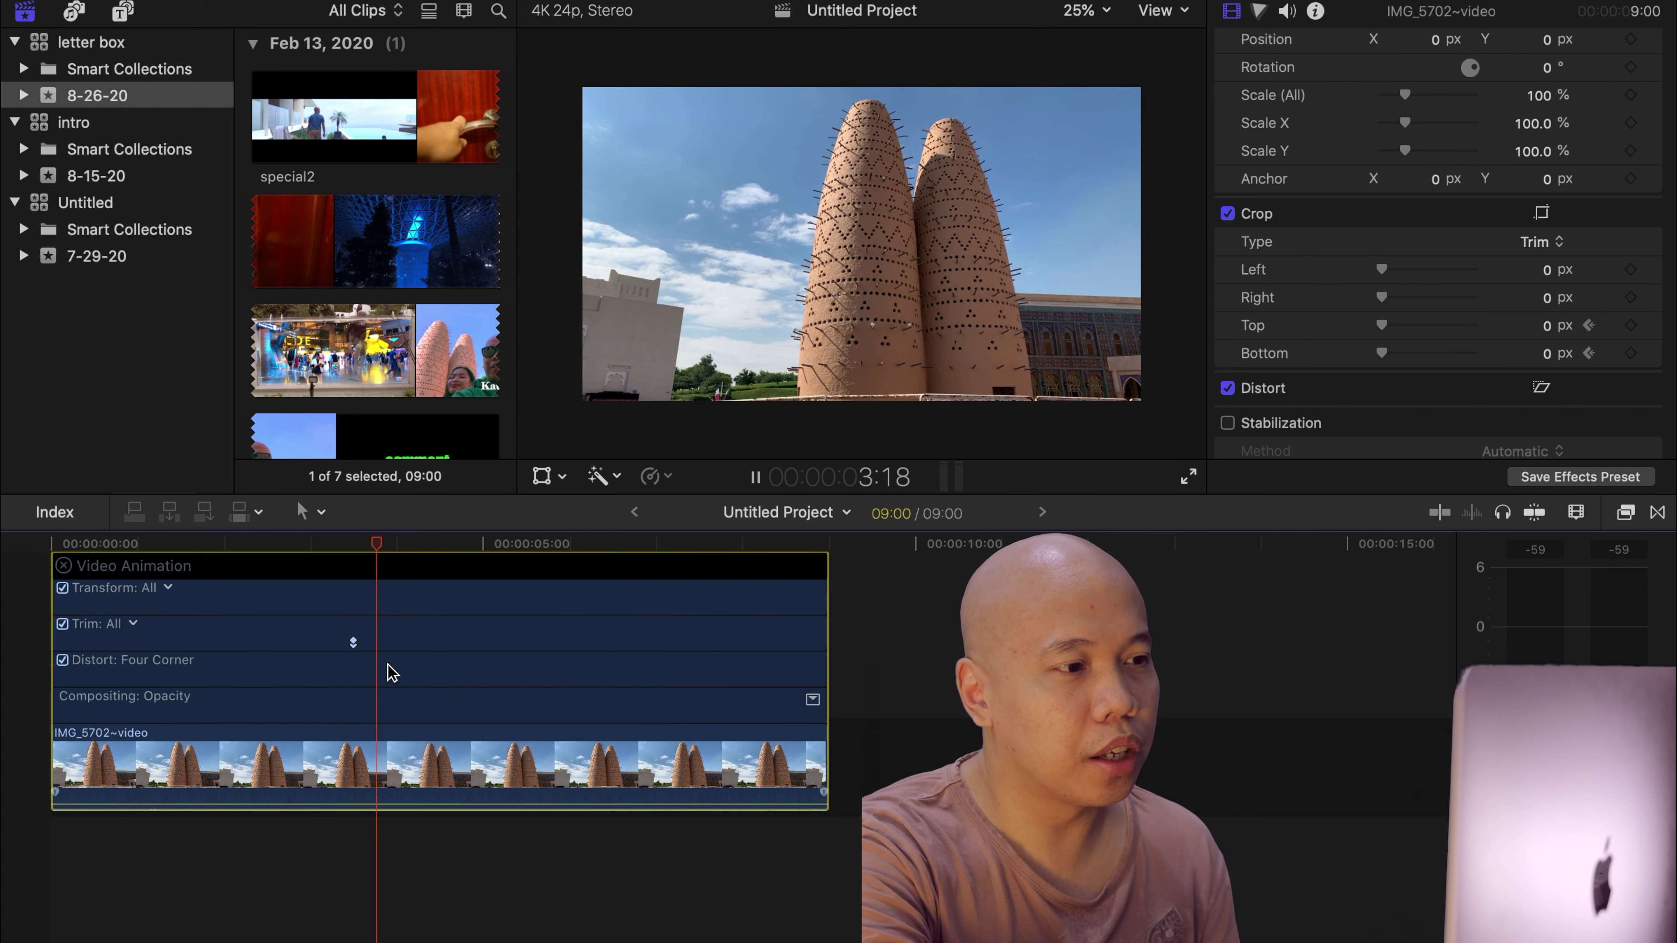
{"action": "key", "text": "space"}
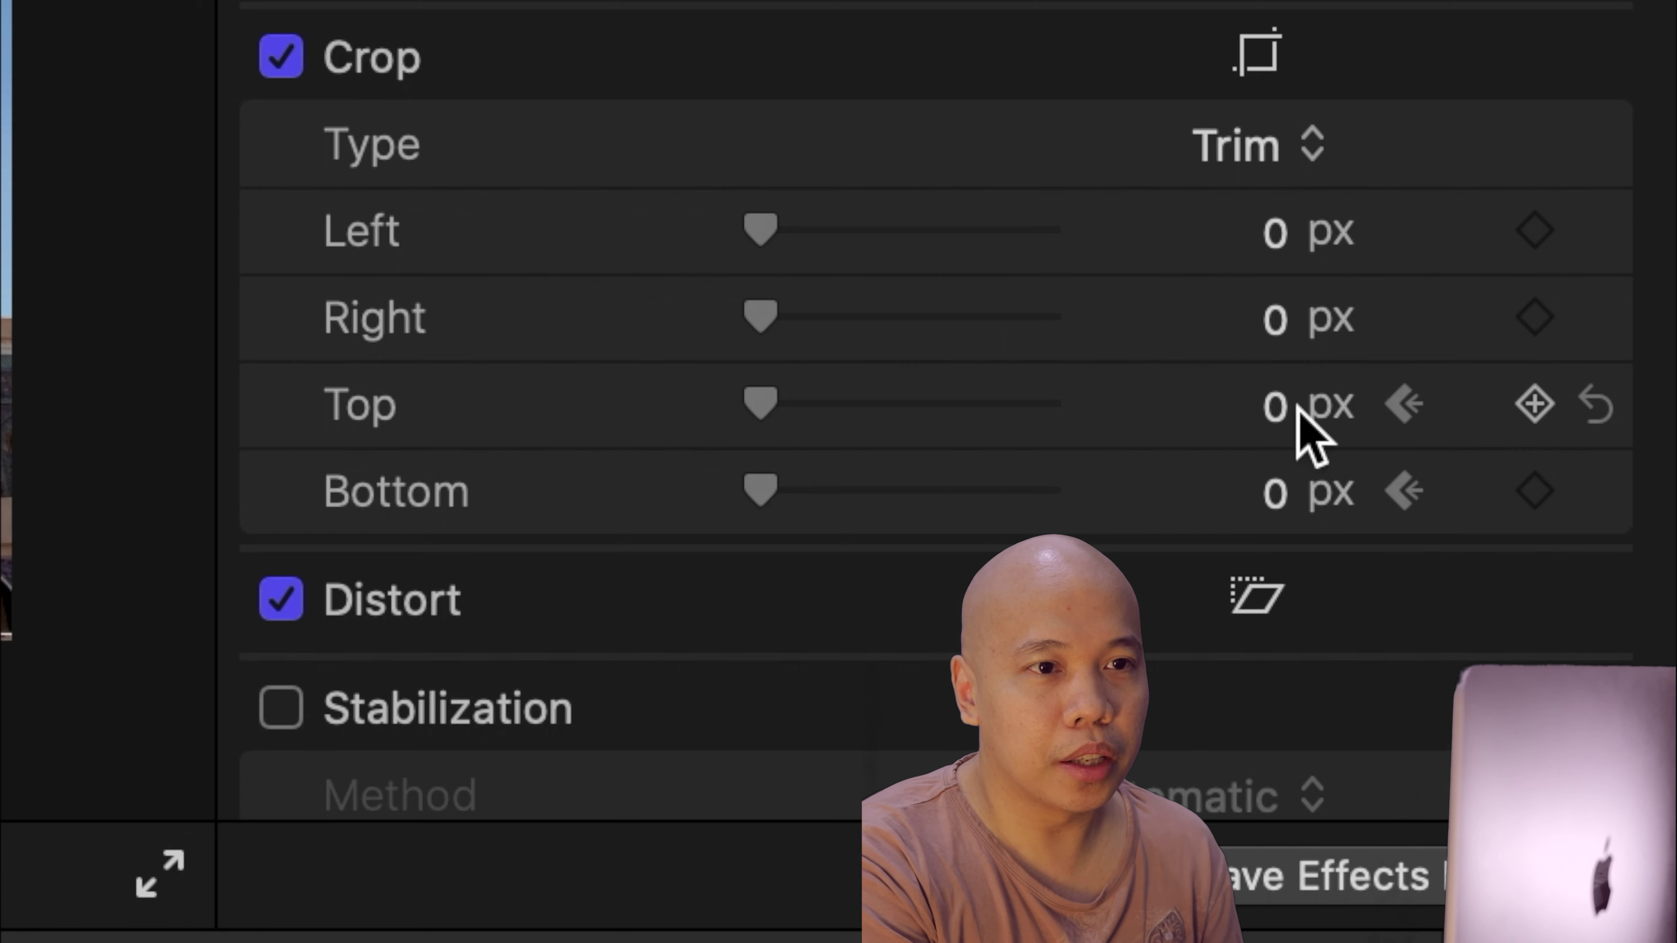
{"action": "left_click", "coordinate": [1271, 424]}
{"action": "type", "text": "1"}
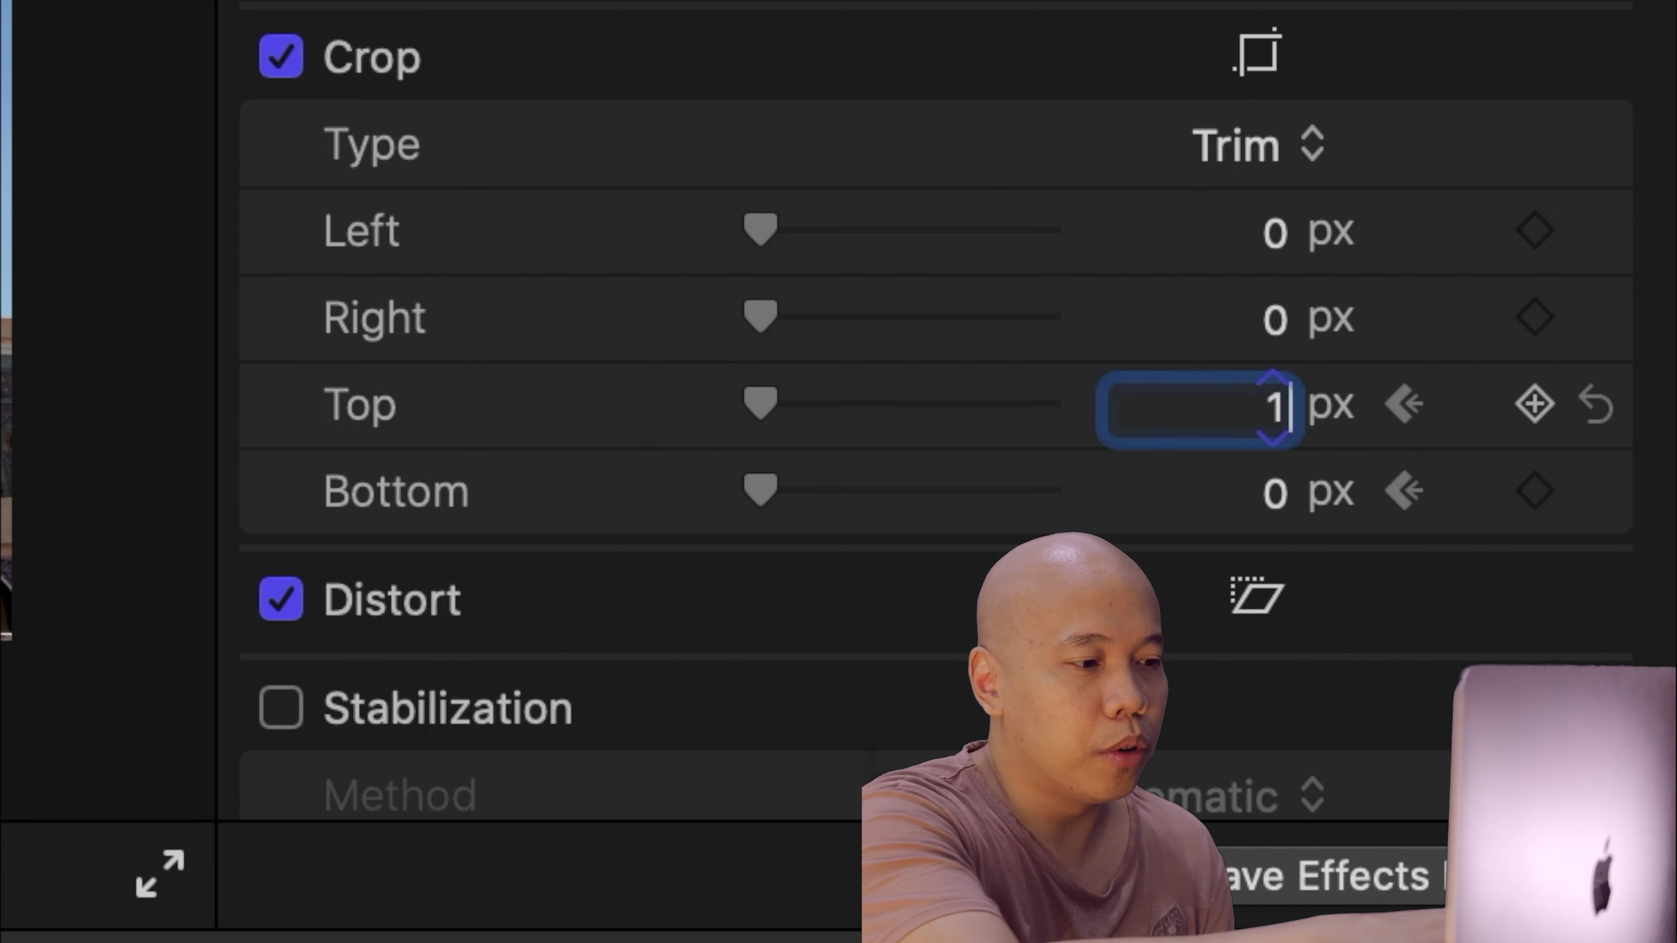
{"action": "type", "text": "00"}
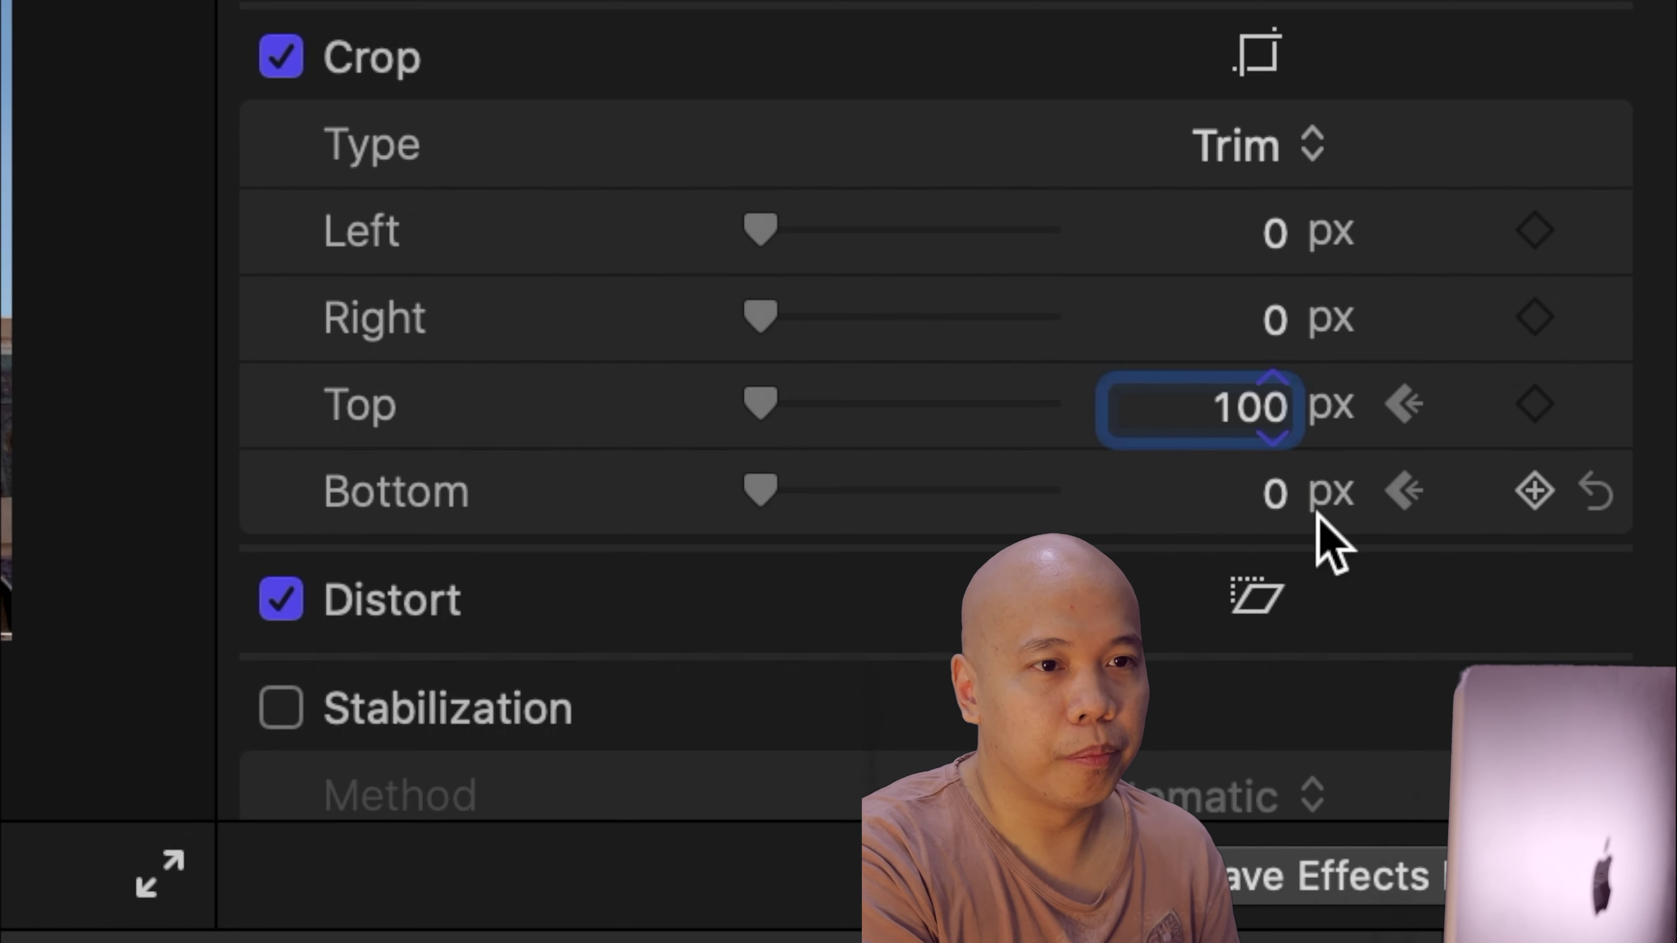
{"action": "left_click", "coordinate": [1273, 494]}
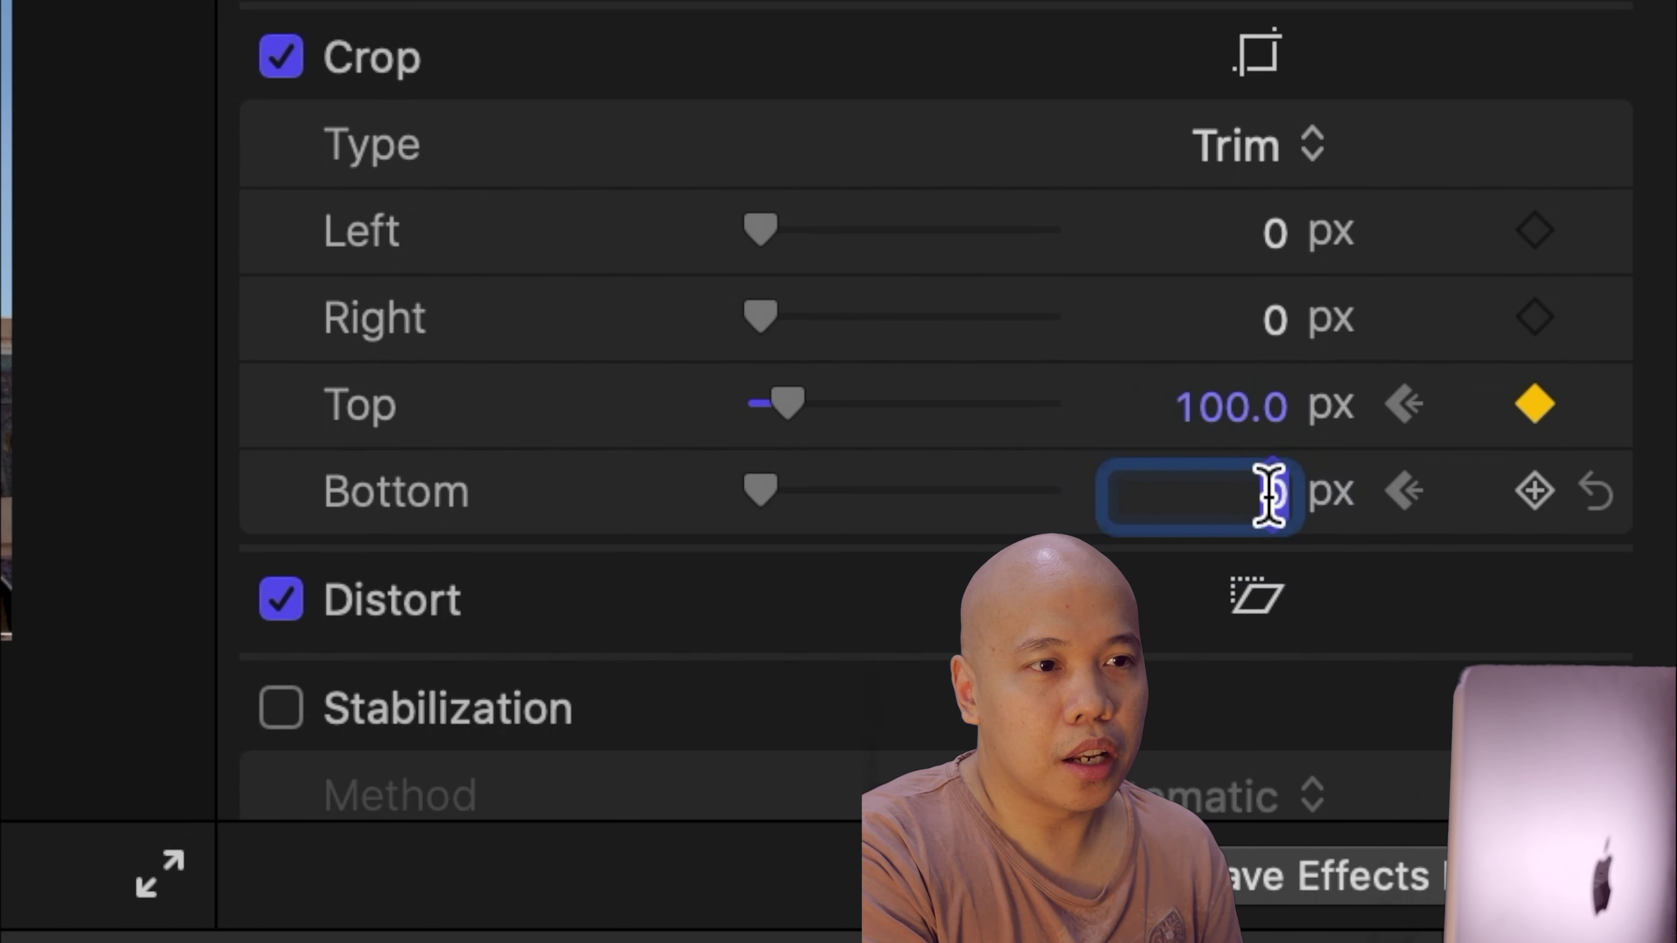
{"action": "type", "text": "100"}
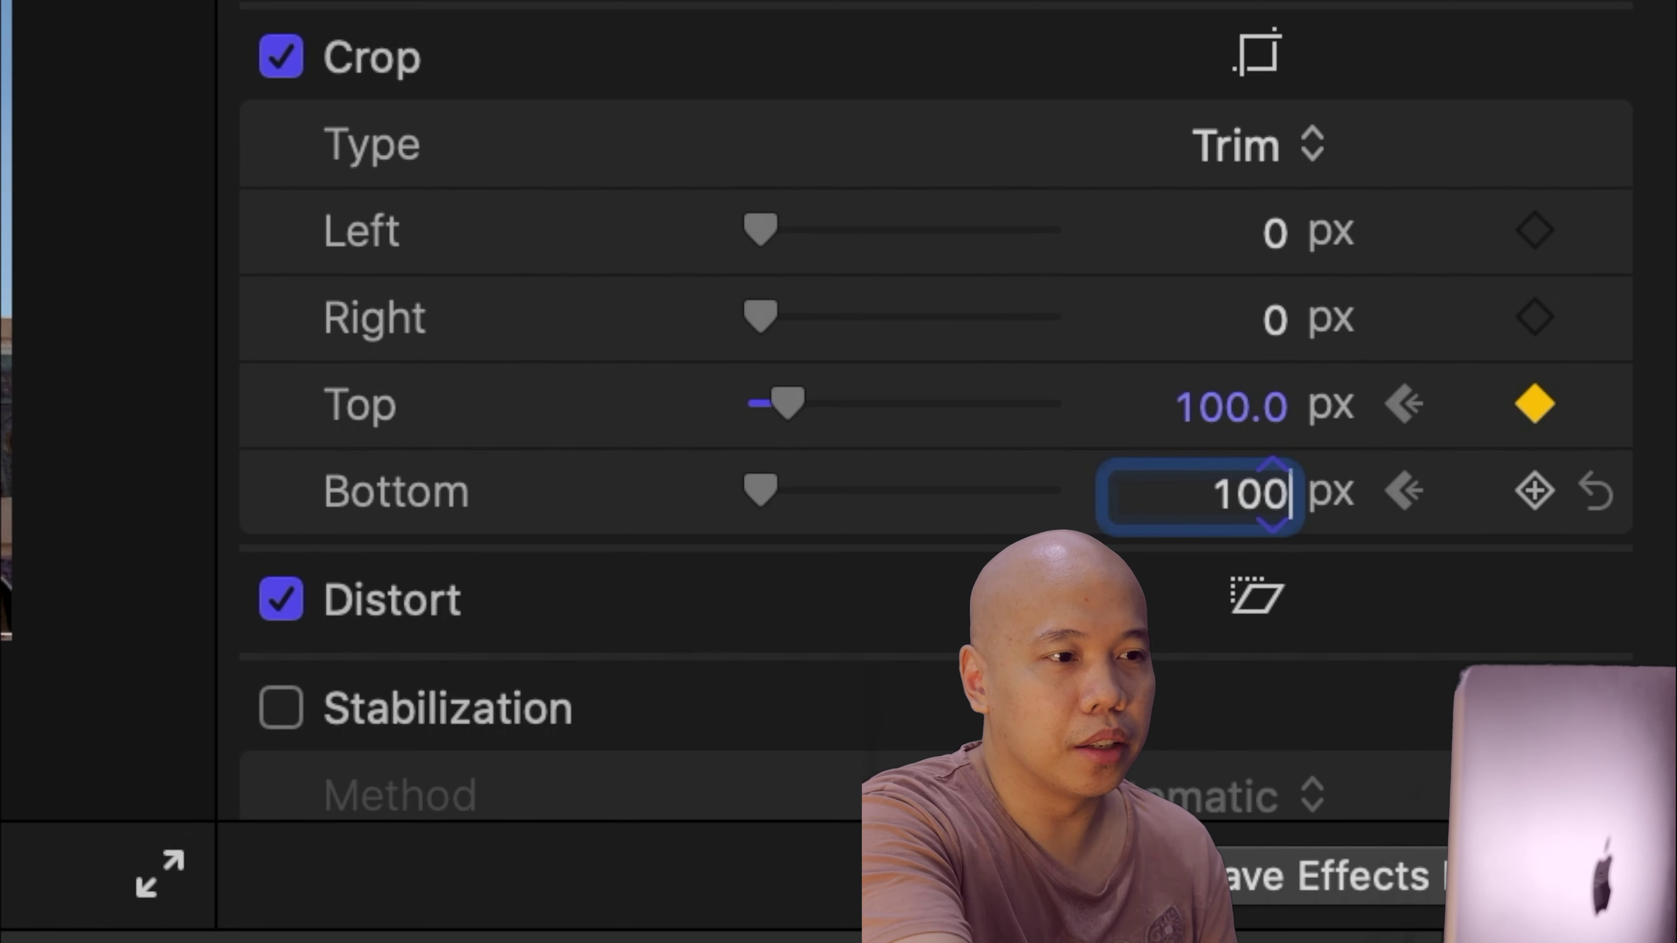
{"action": "key", "text": "Return"}
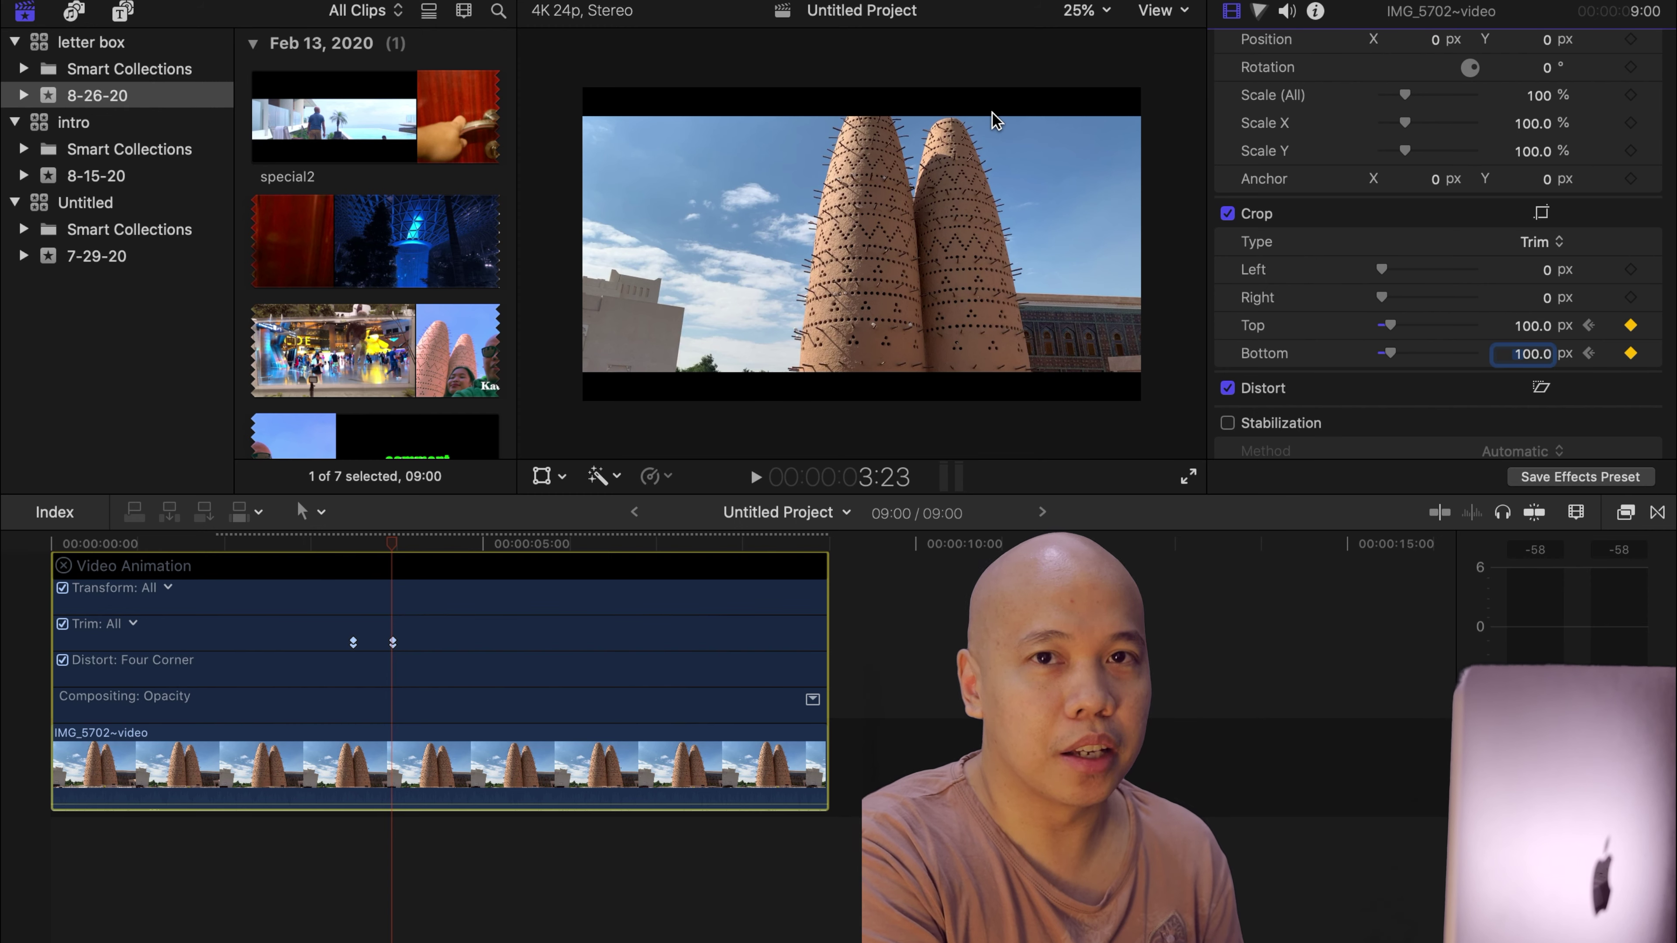
{"action": "scroll", "coordinate": [342, 572], "scroll_direction": "up", "scroll_amount": 2}
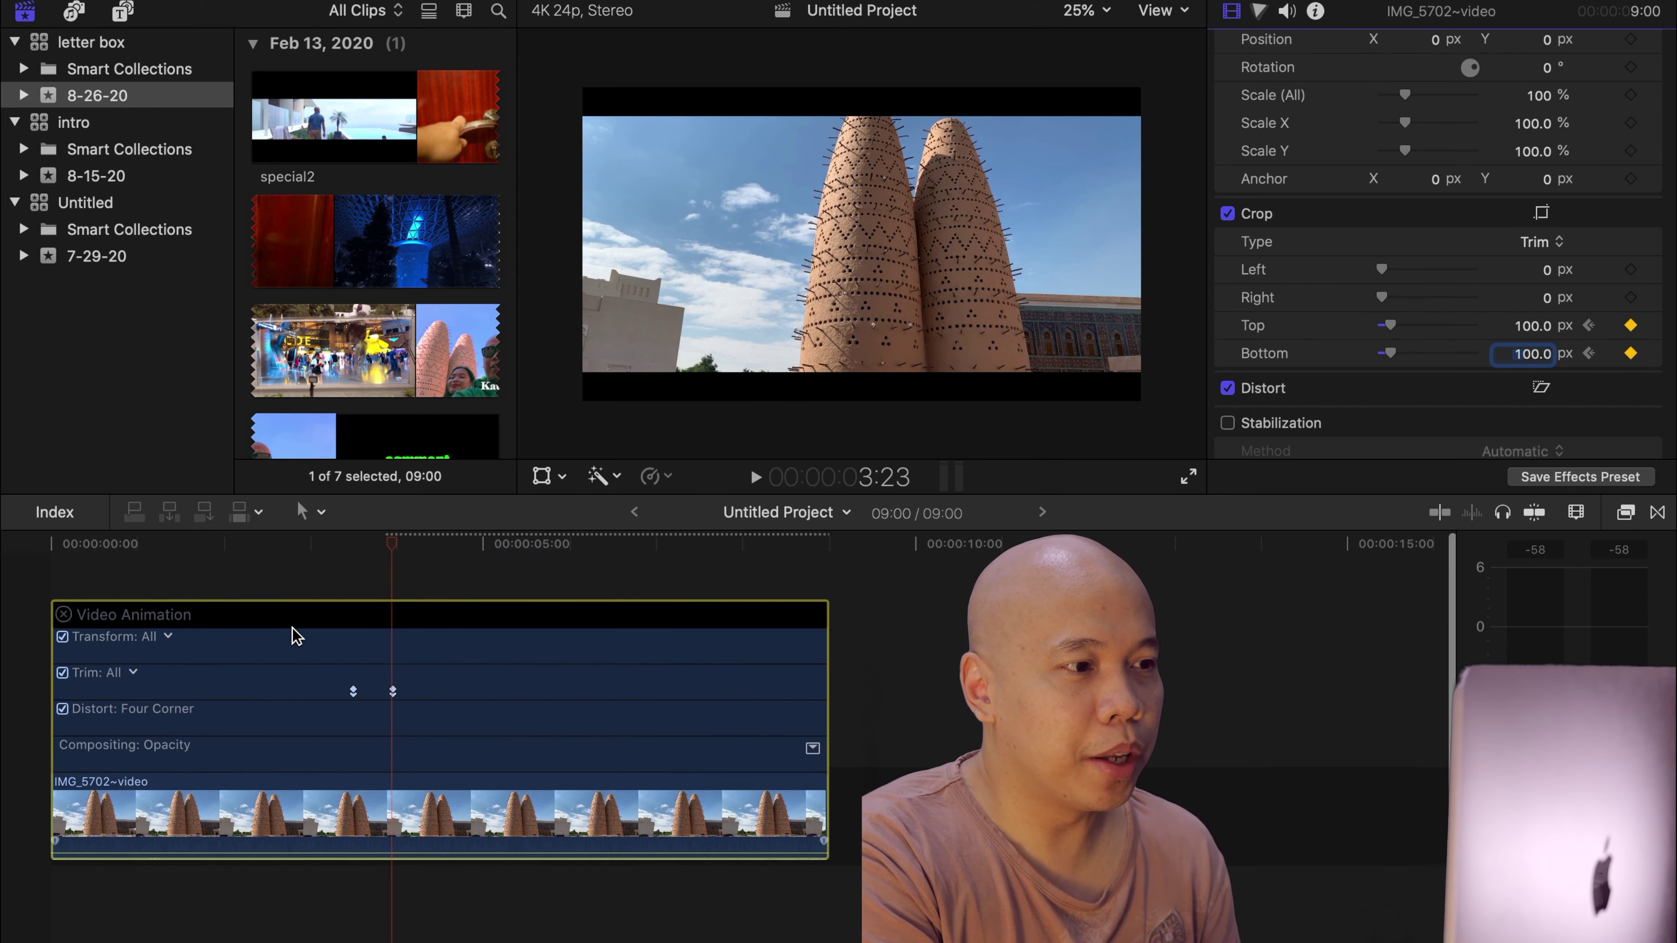
{"action": "key", "text": "Home"}
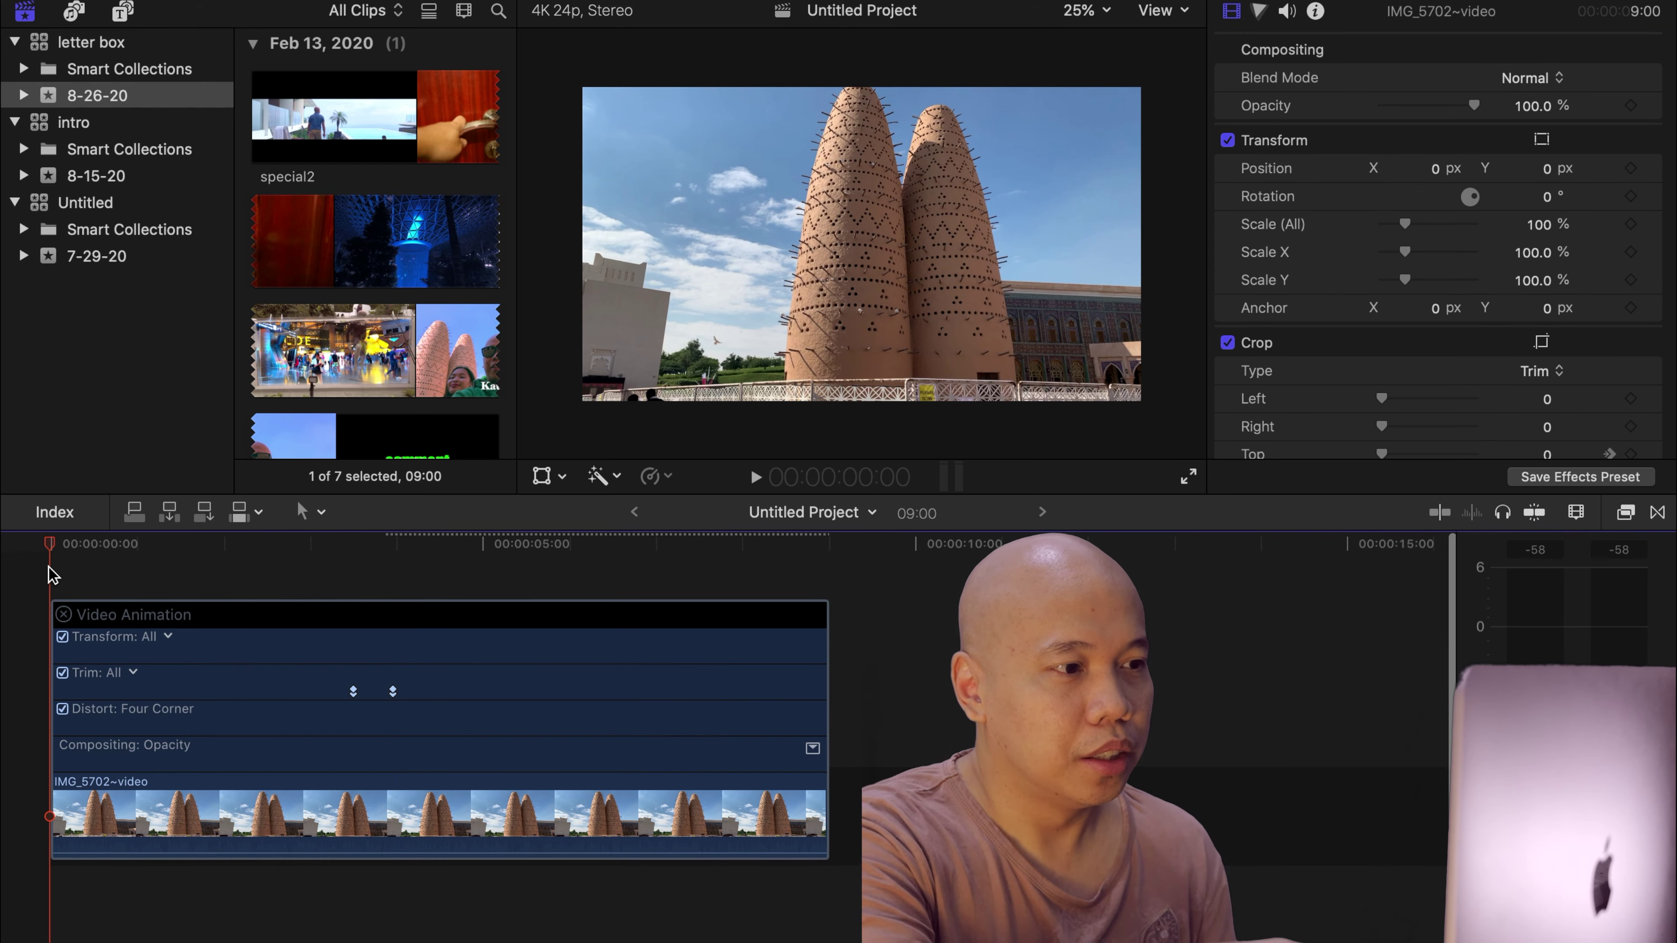
{"action": "key", "text": "space"}
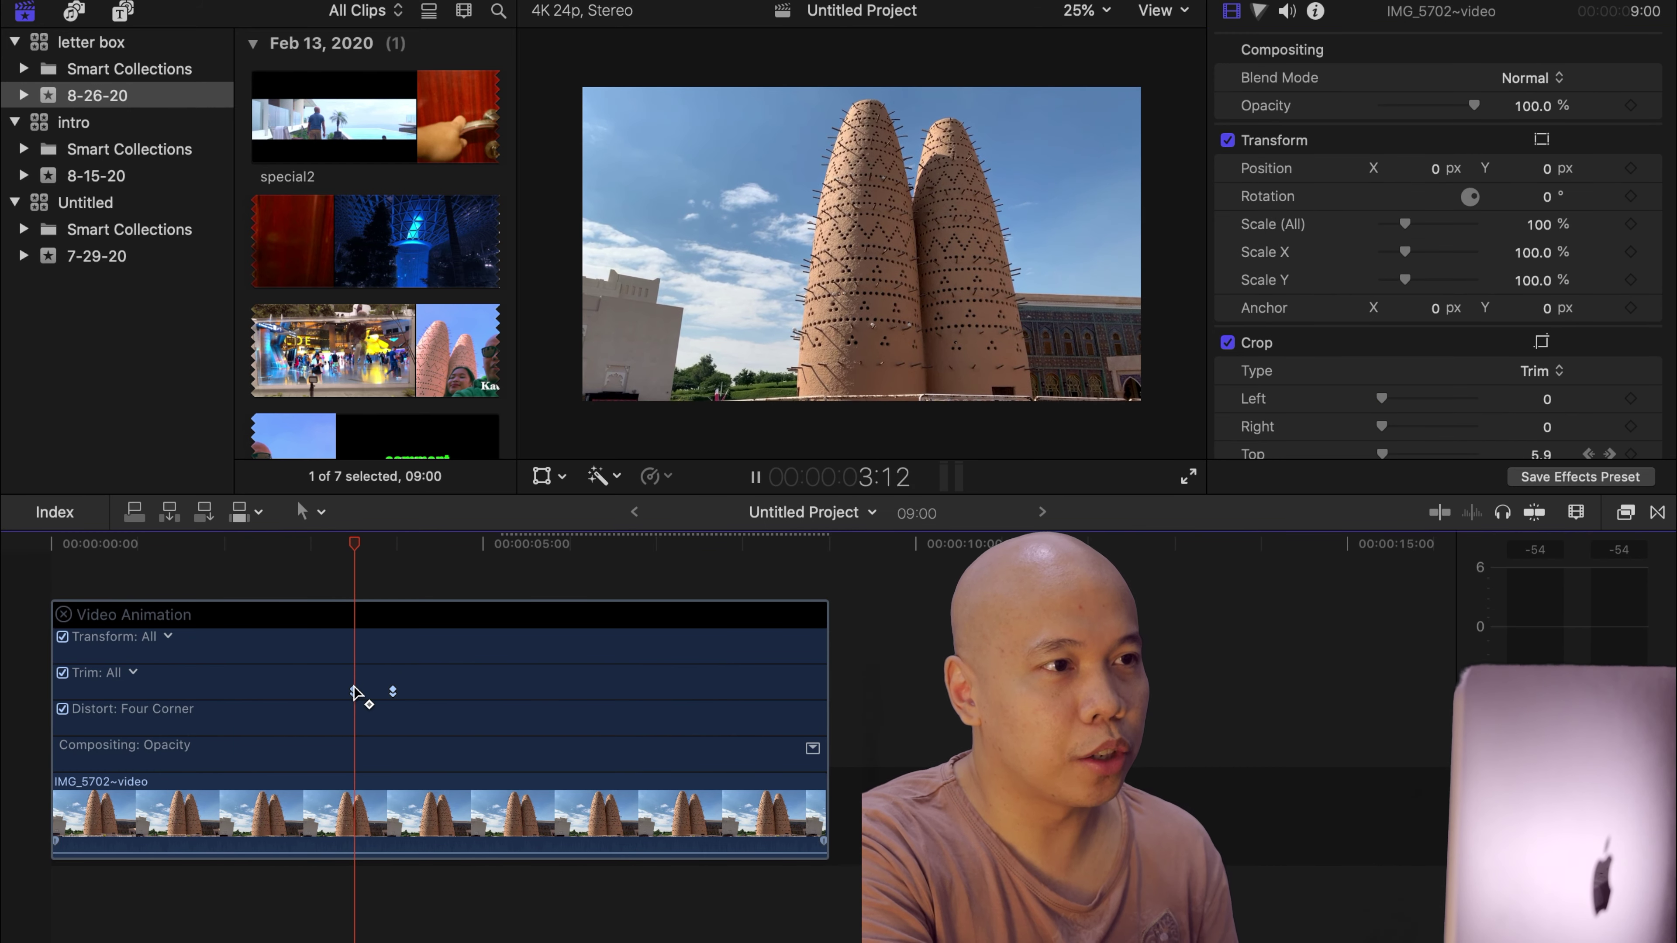
{"action": "key", "text": "space"}
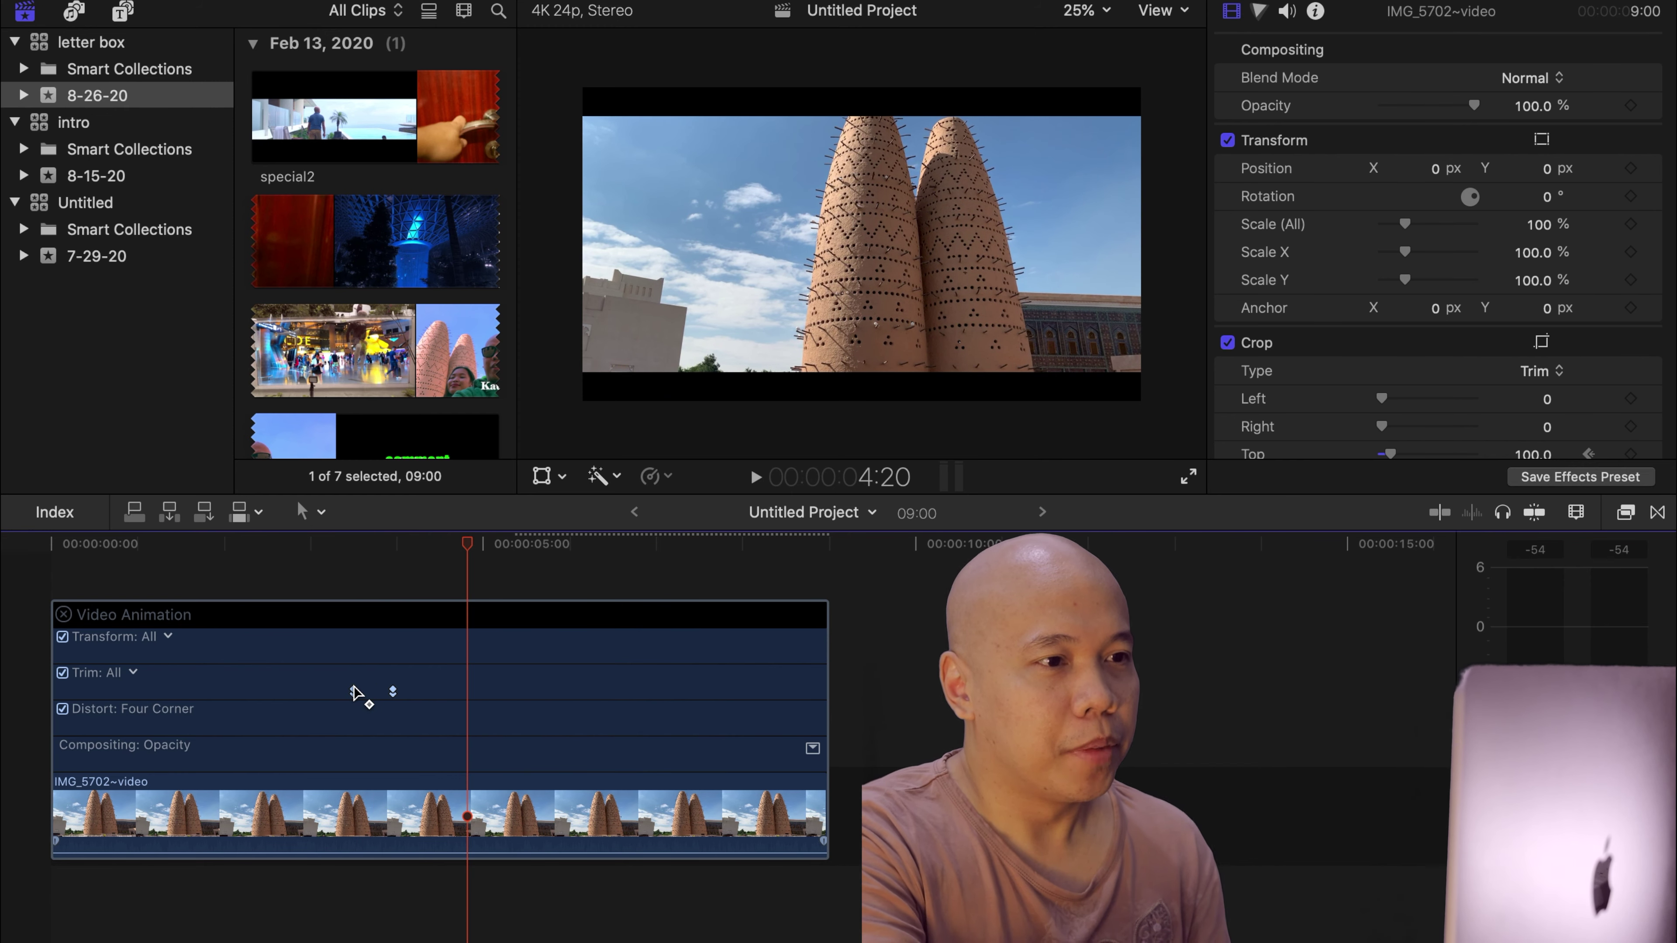
{"action": "key", "text": "space"}
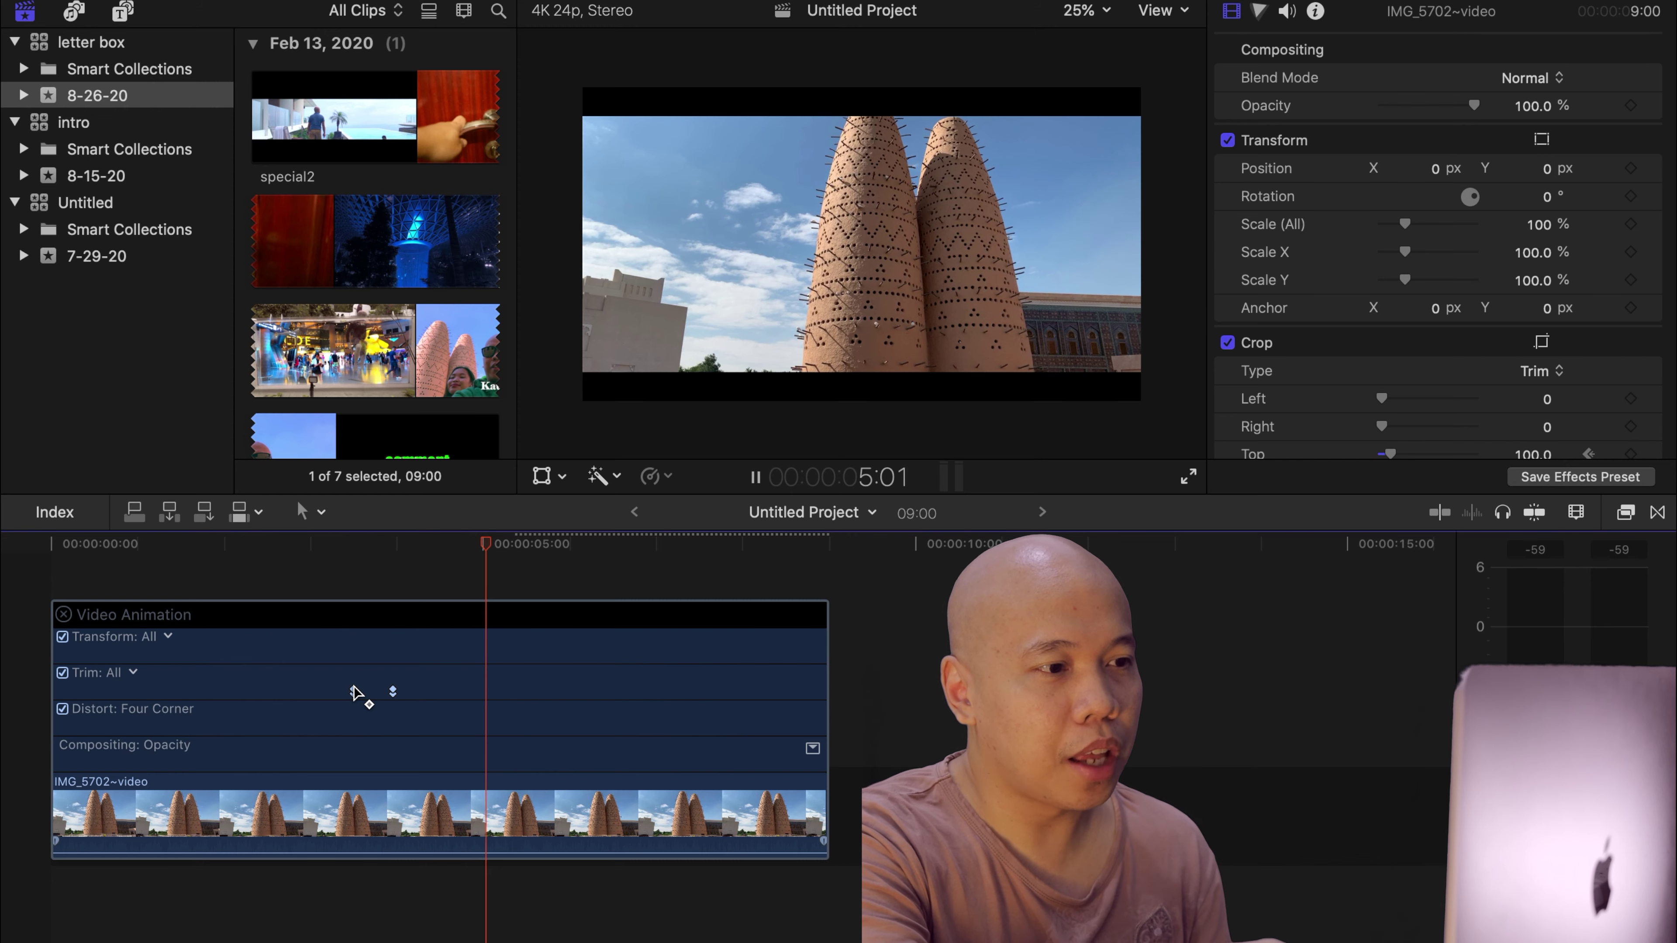
{"action": "key", "text": "space"}
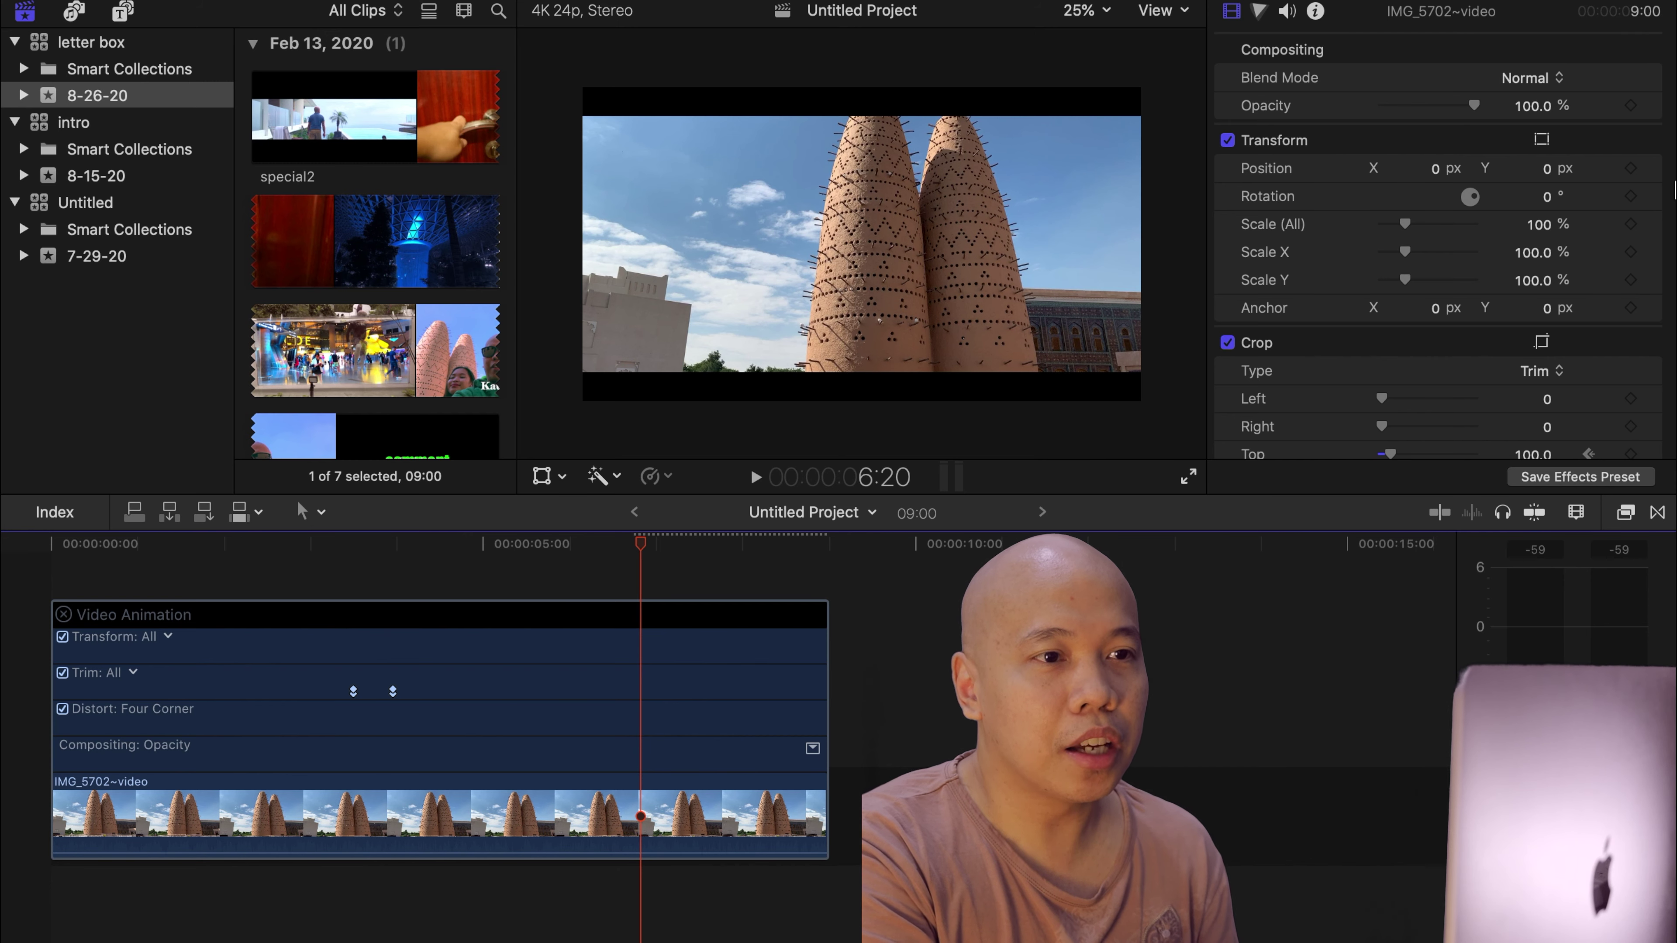
{"action": "scroll", "coordinate": [1611, 361], "scroll_direction": "down", "scroll_amount": 3}
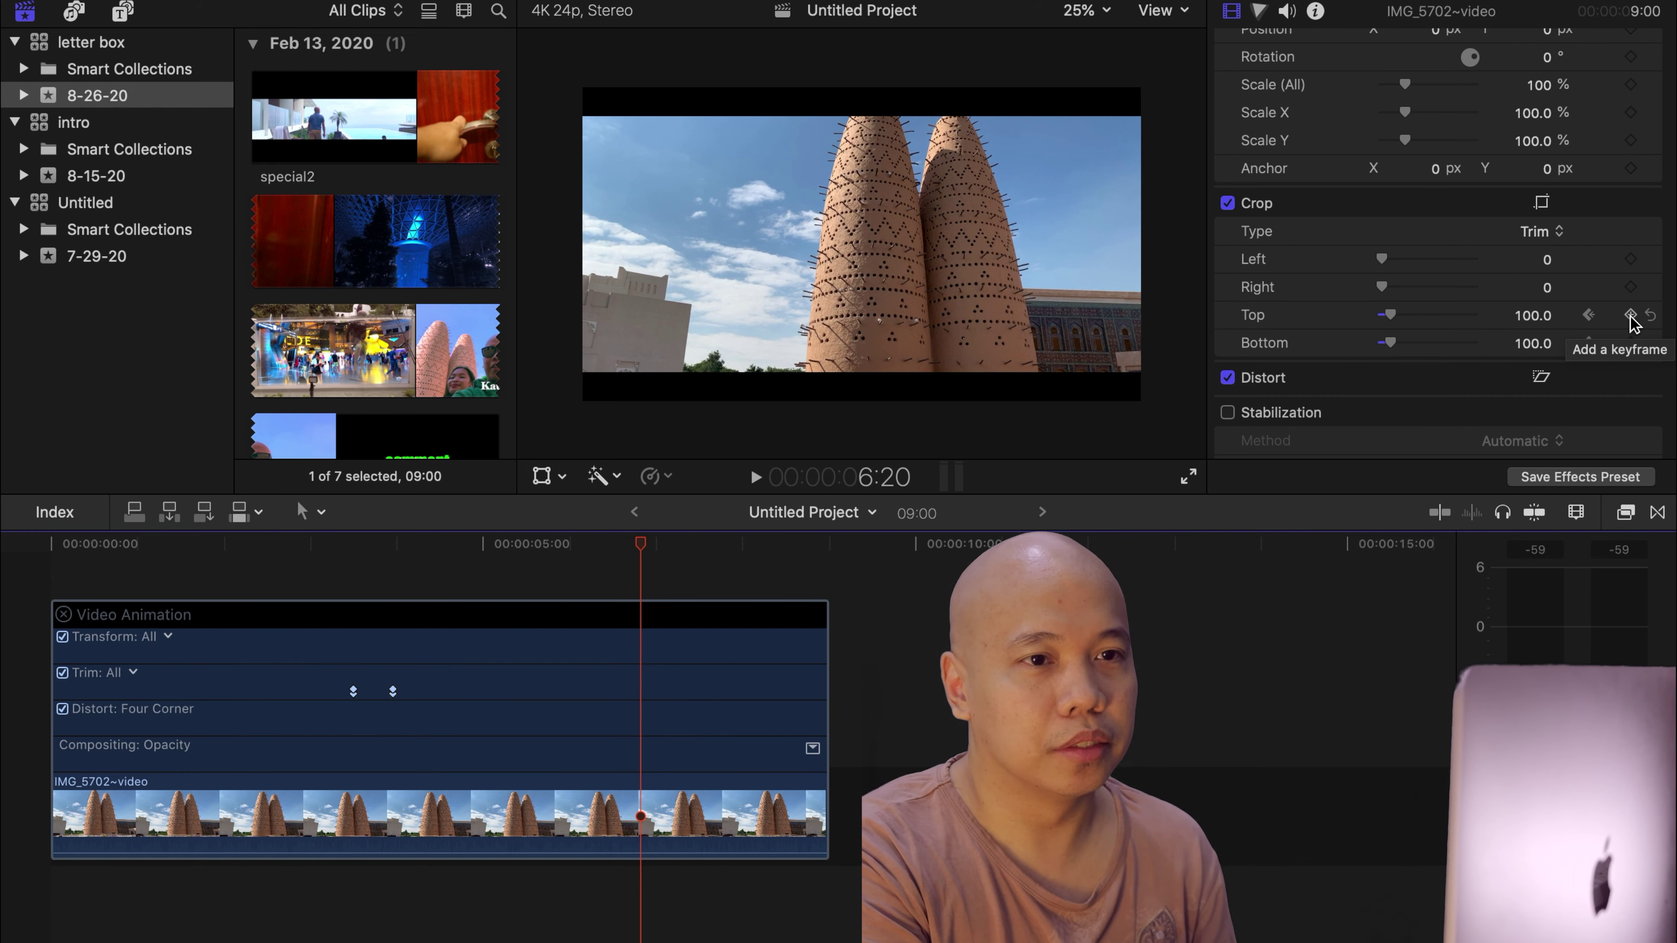
- At 6:20, keyframe Top and Bottom crop at 100 px, then advance two frames
{"action": "left_click", "coordinate": [1631, 316]}
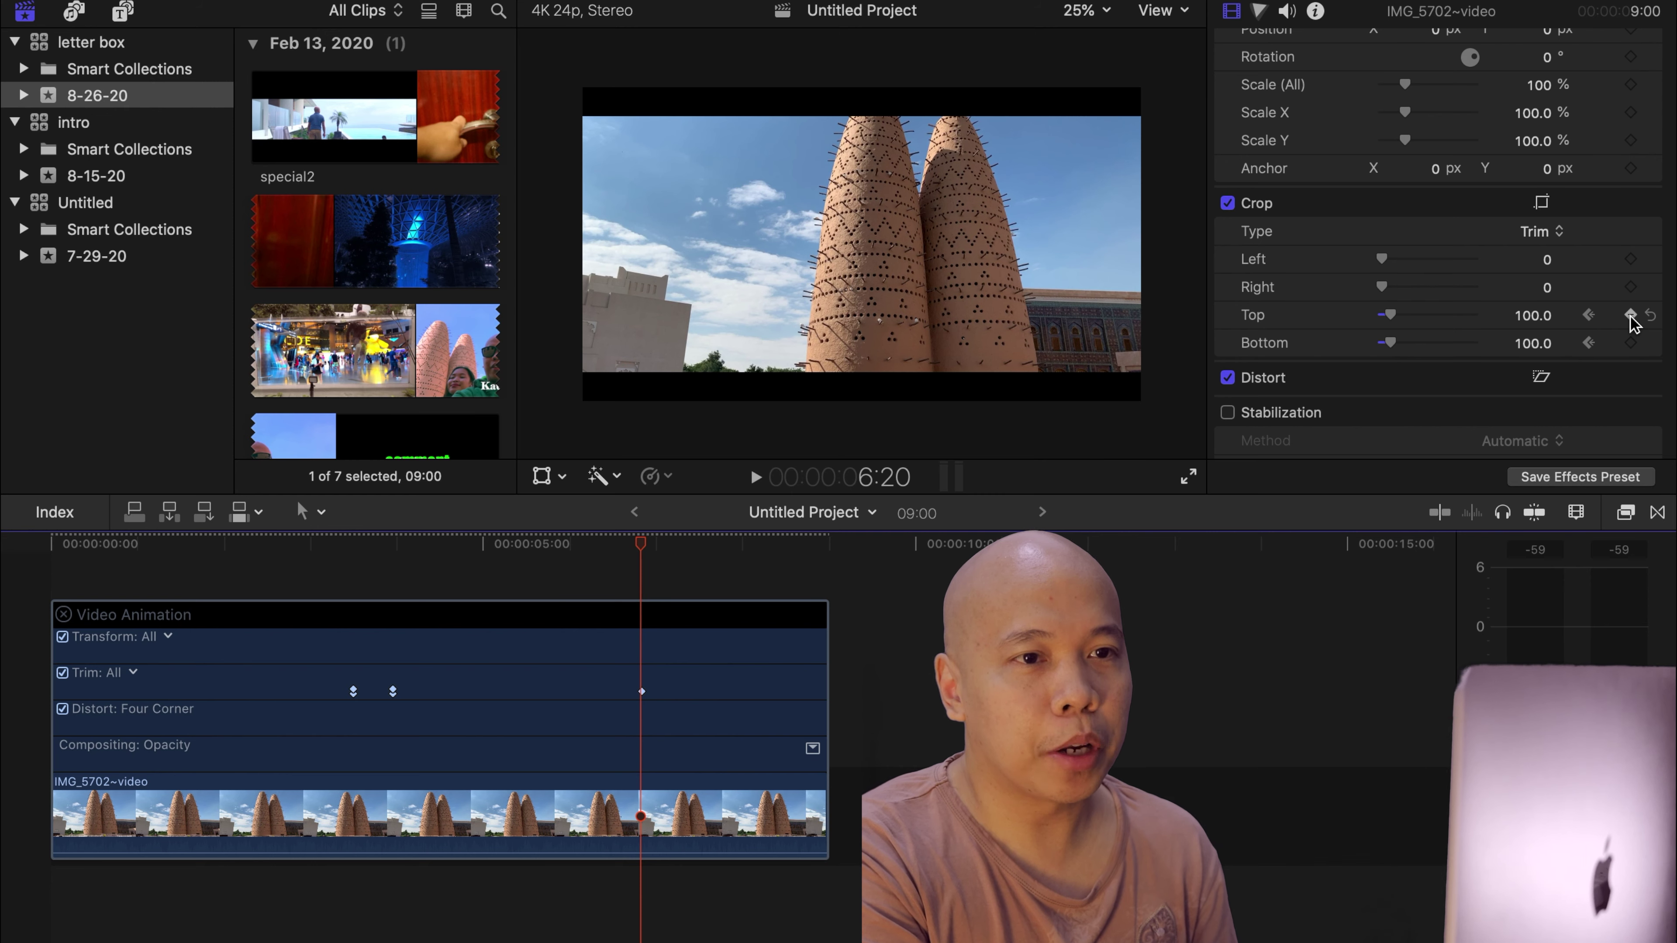
{"action": "scroll", "coordinate": [1632, 317], "scroll_direction": "down", "scroll_amount": 3}
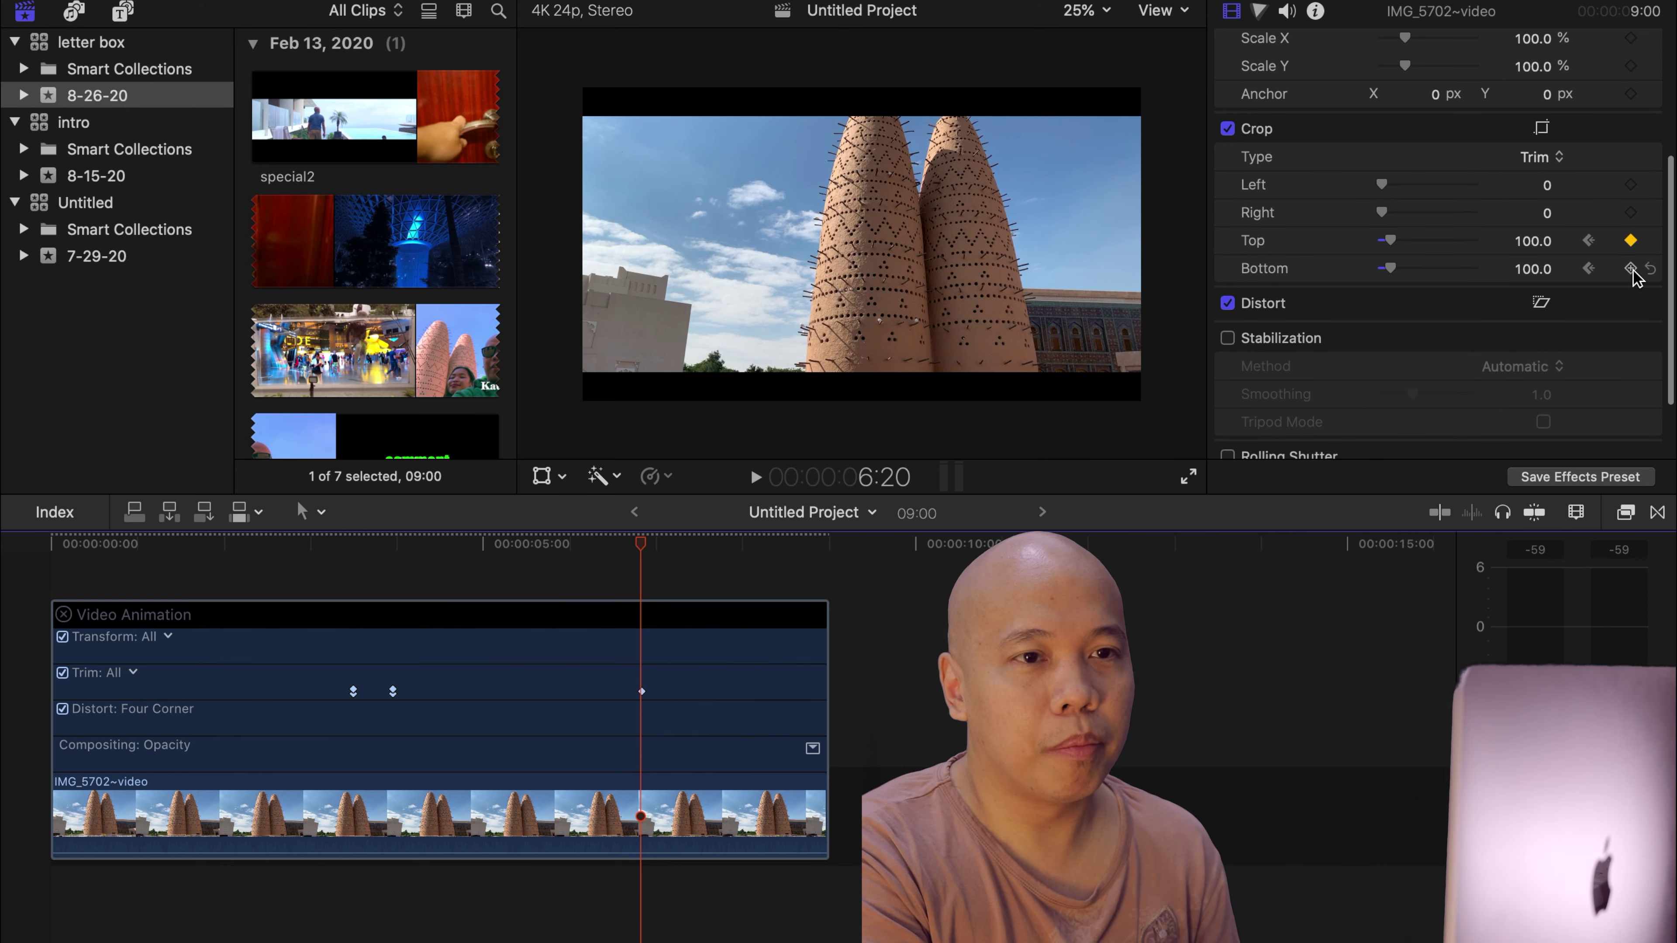
{"action": "left_click", "coordinate": [1631, 268]}
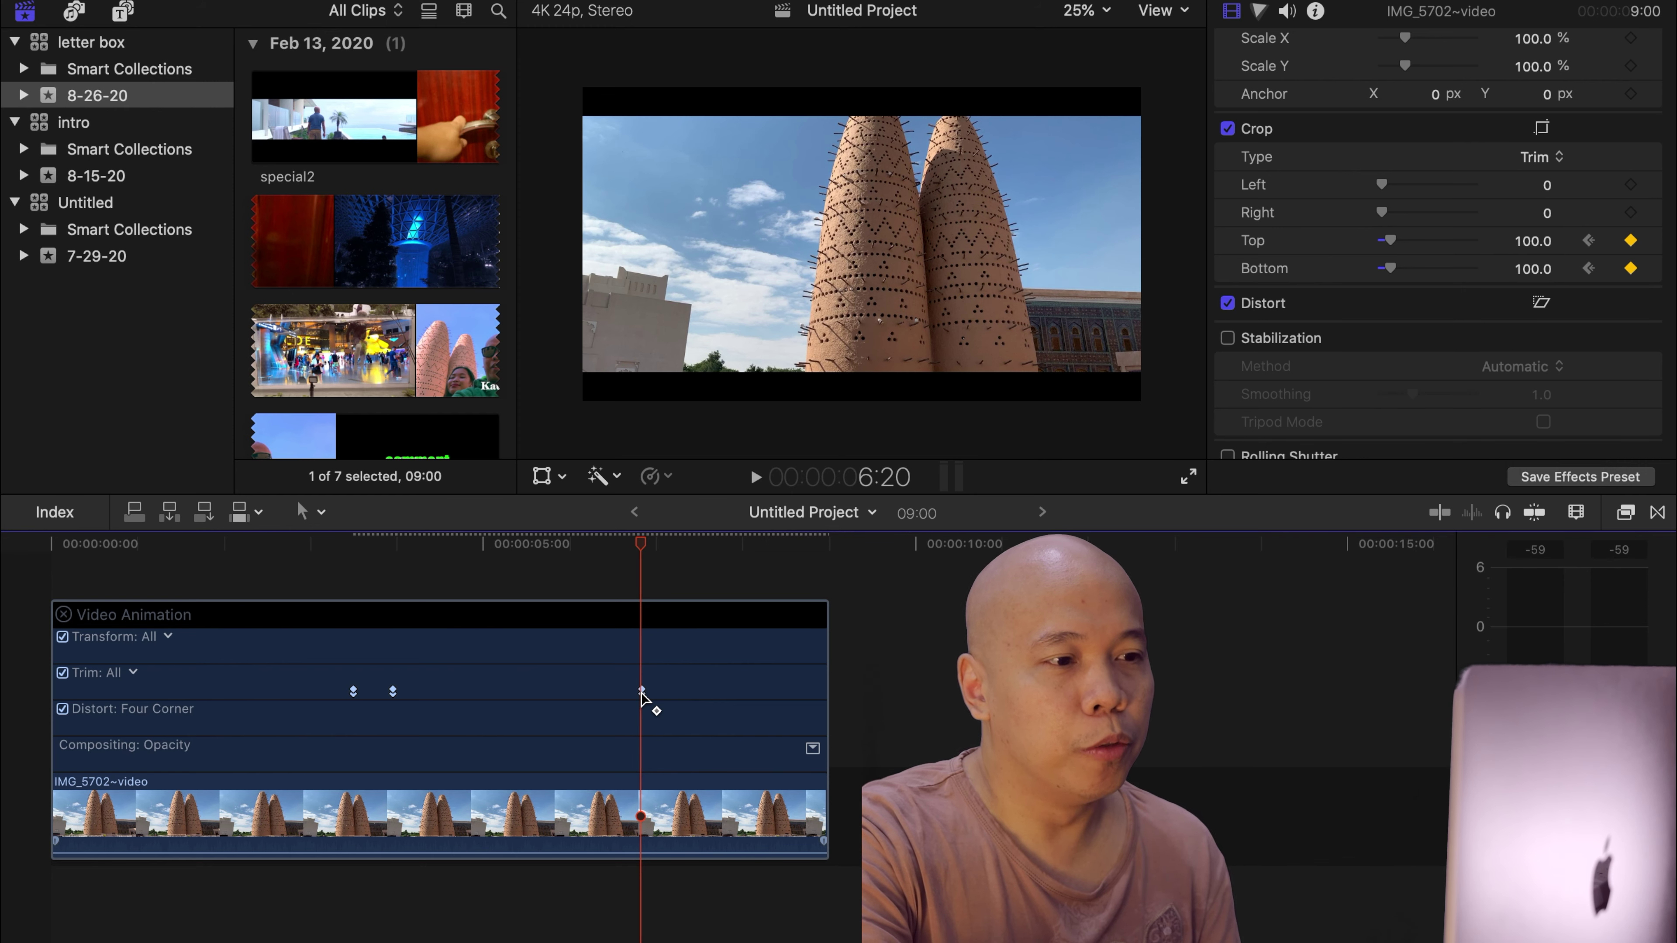
{"action": "key", "text": "Right"}
{"action": "key", "text": "Right"}
{"action": "key", "text": "Right"}
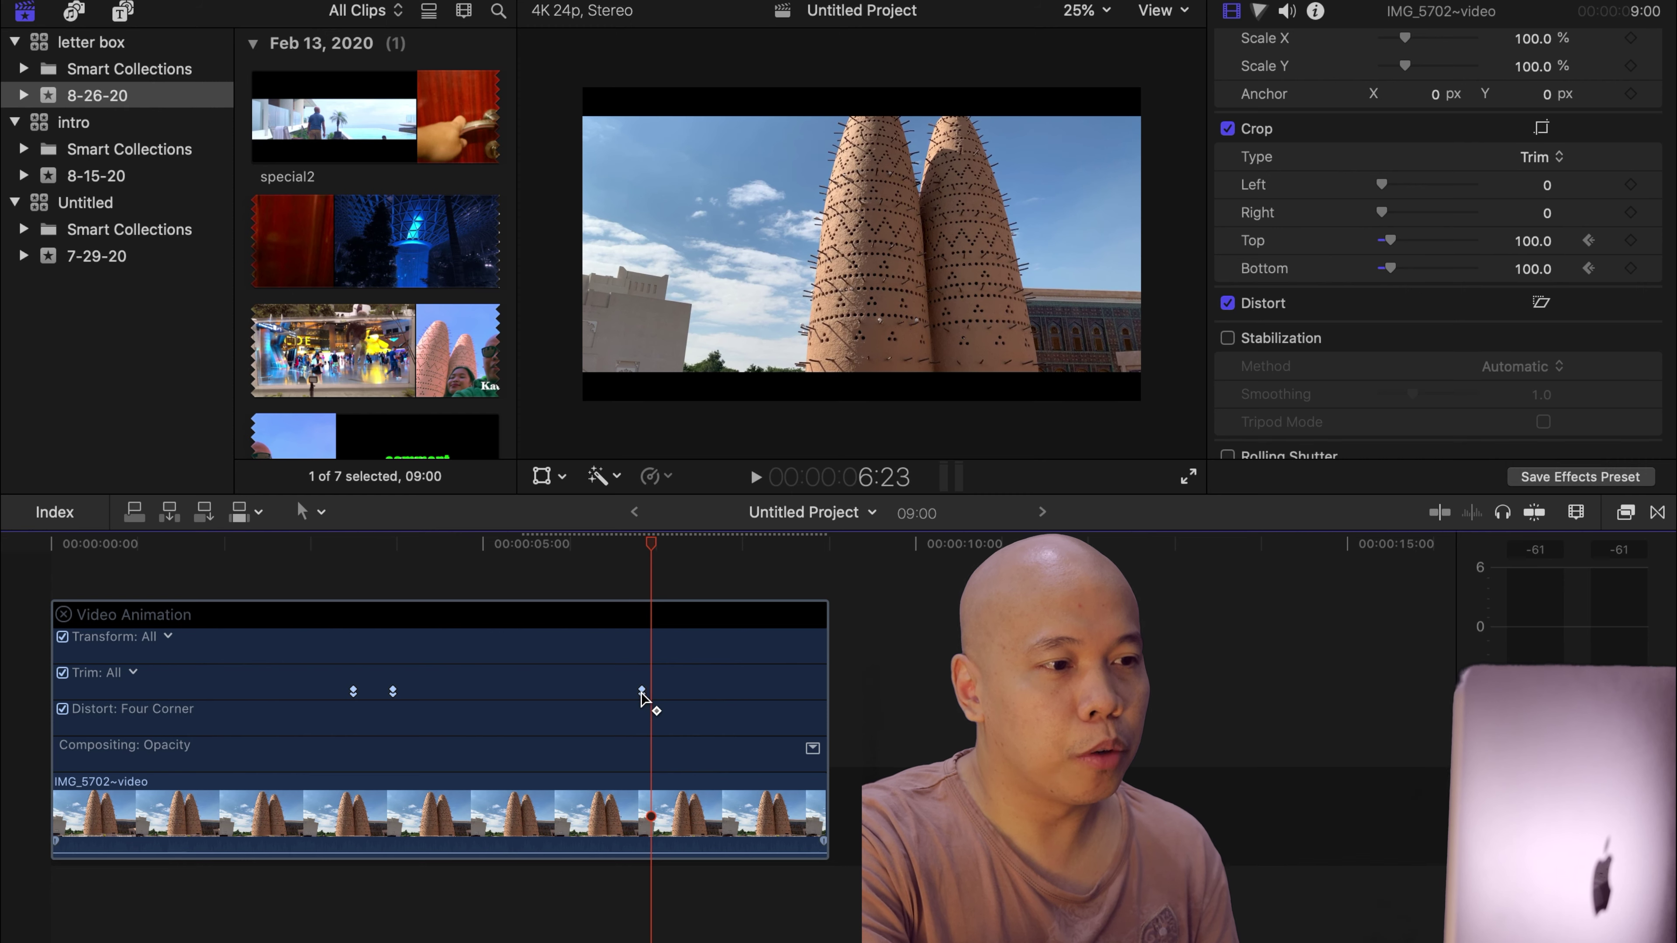
{"action": "key", "text": "Right"}
{"action": "key", "text": "Right"}
{"action": "key", "text": "Right"}
{"action": "key", "text": "Right"}
{"action": "key", "text": "Right"}
{"action": "key", "text": "Right"}
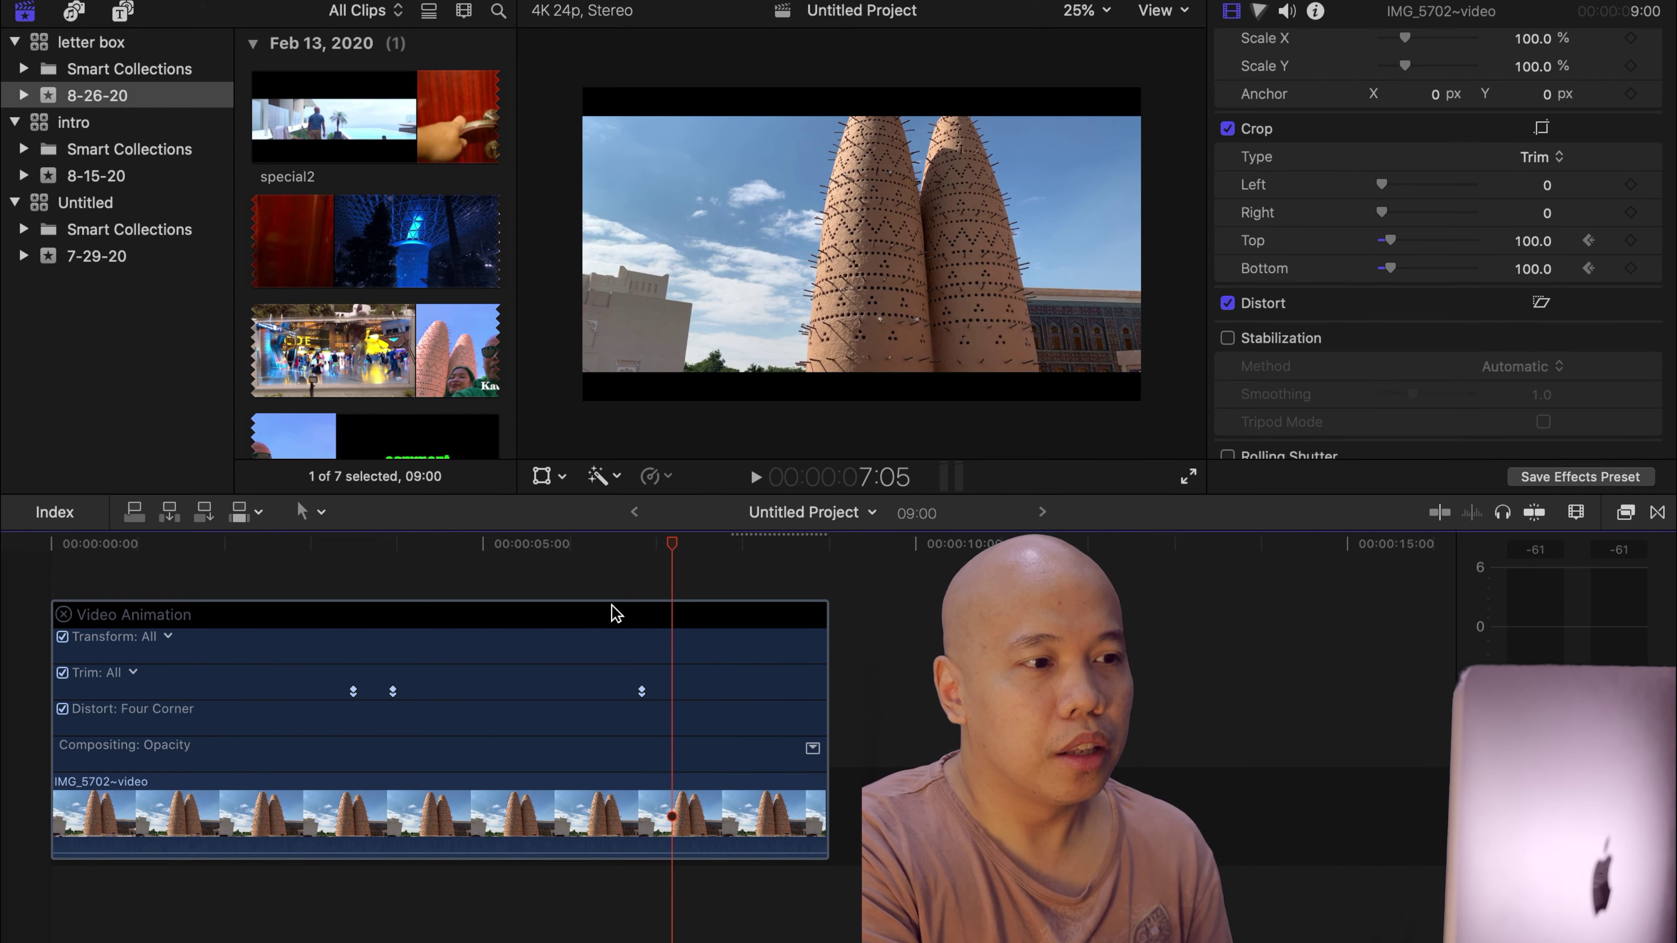
- Set Top and Bottom crop back to 0 px at 7:05, then return to the timeline start
{"action": "left_click", "coordinate": [1526, 241]}
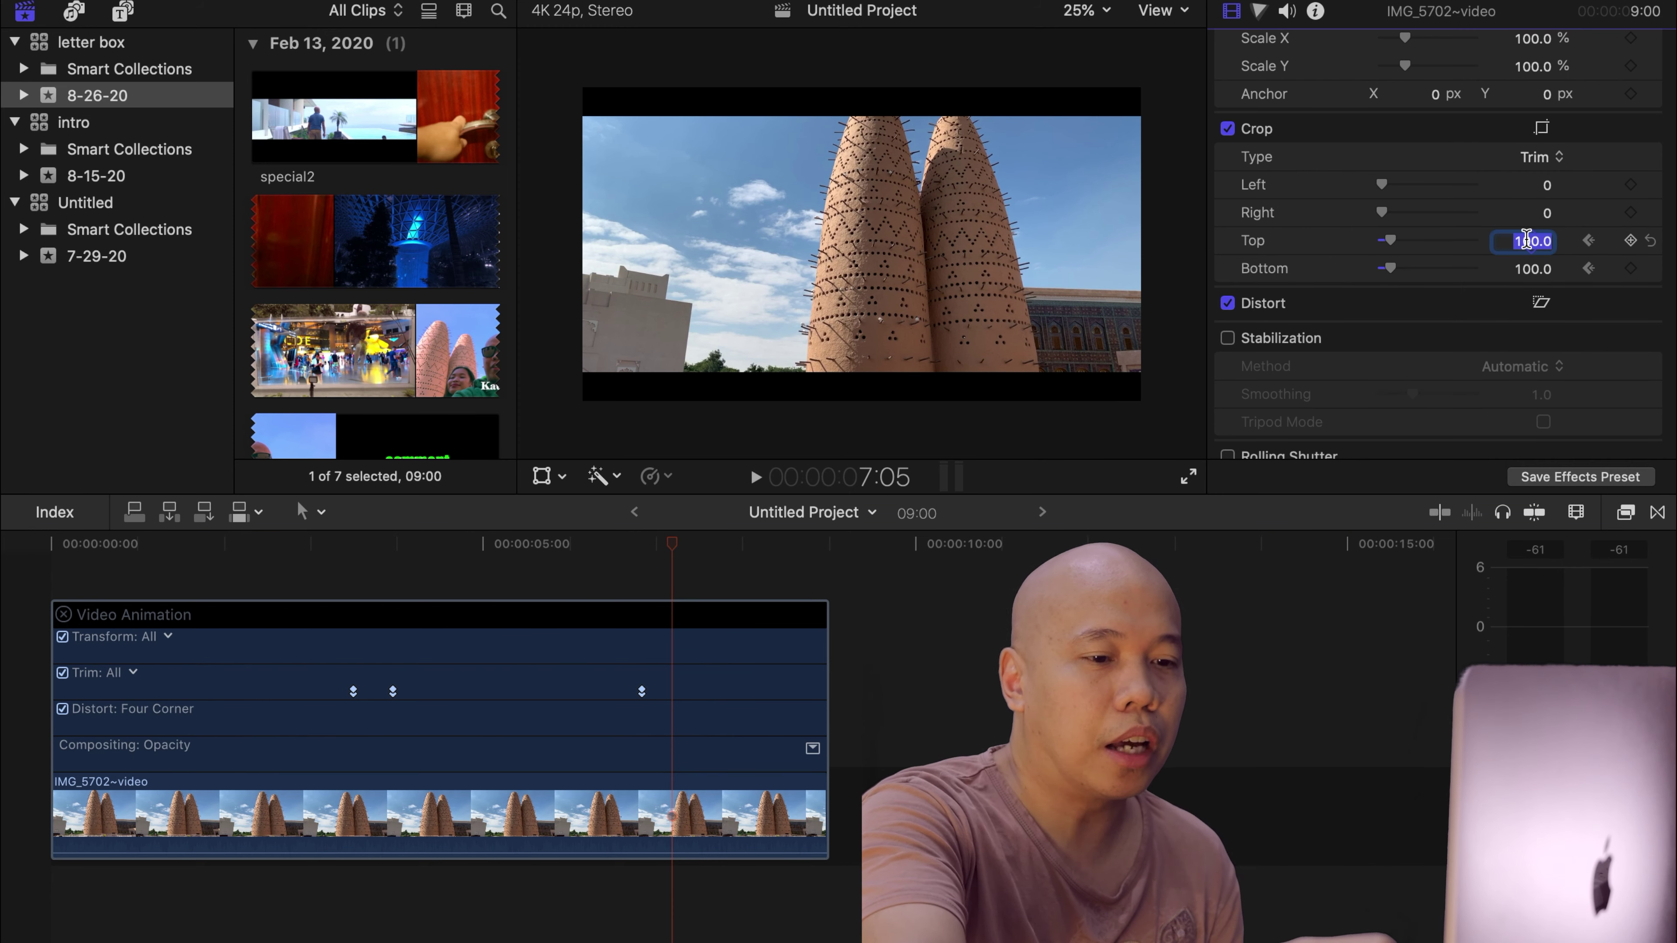
{"action": "type", "text": "0"}
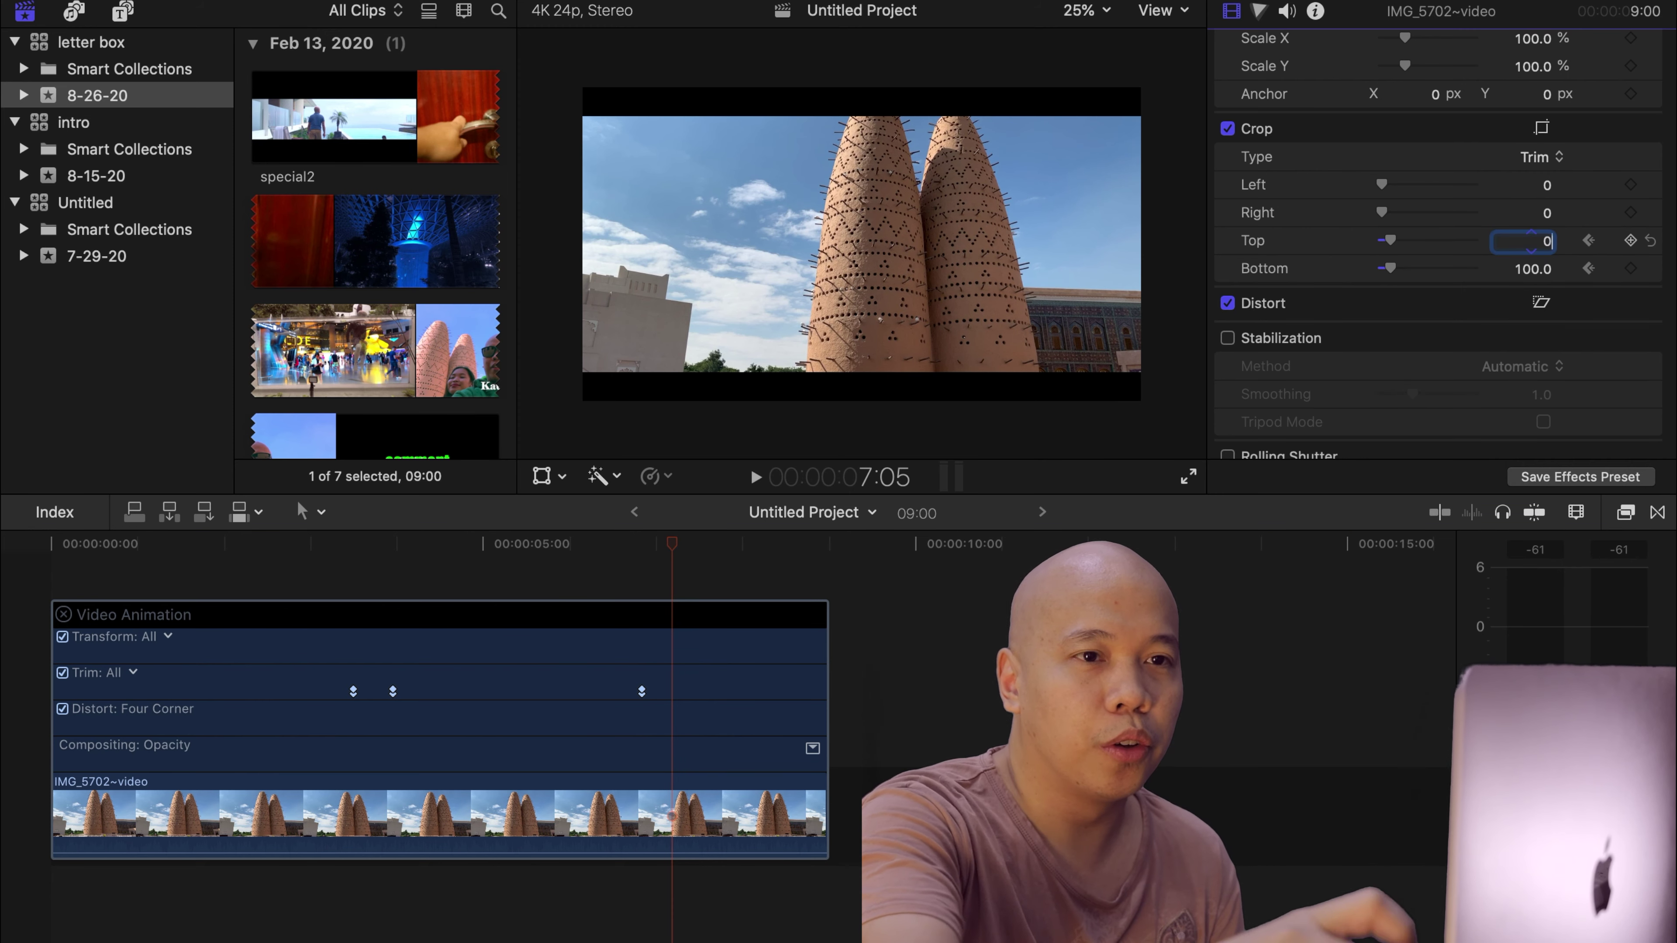
{"action": "key", "text": "Return"}
{"action": "left_click", "coordinate": [1533, 269]}
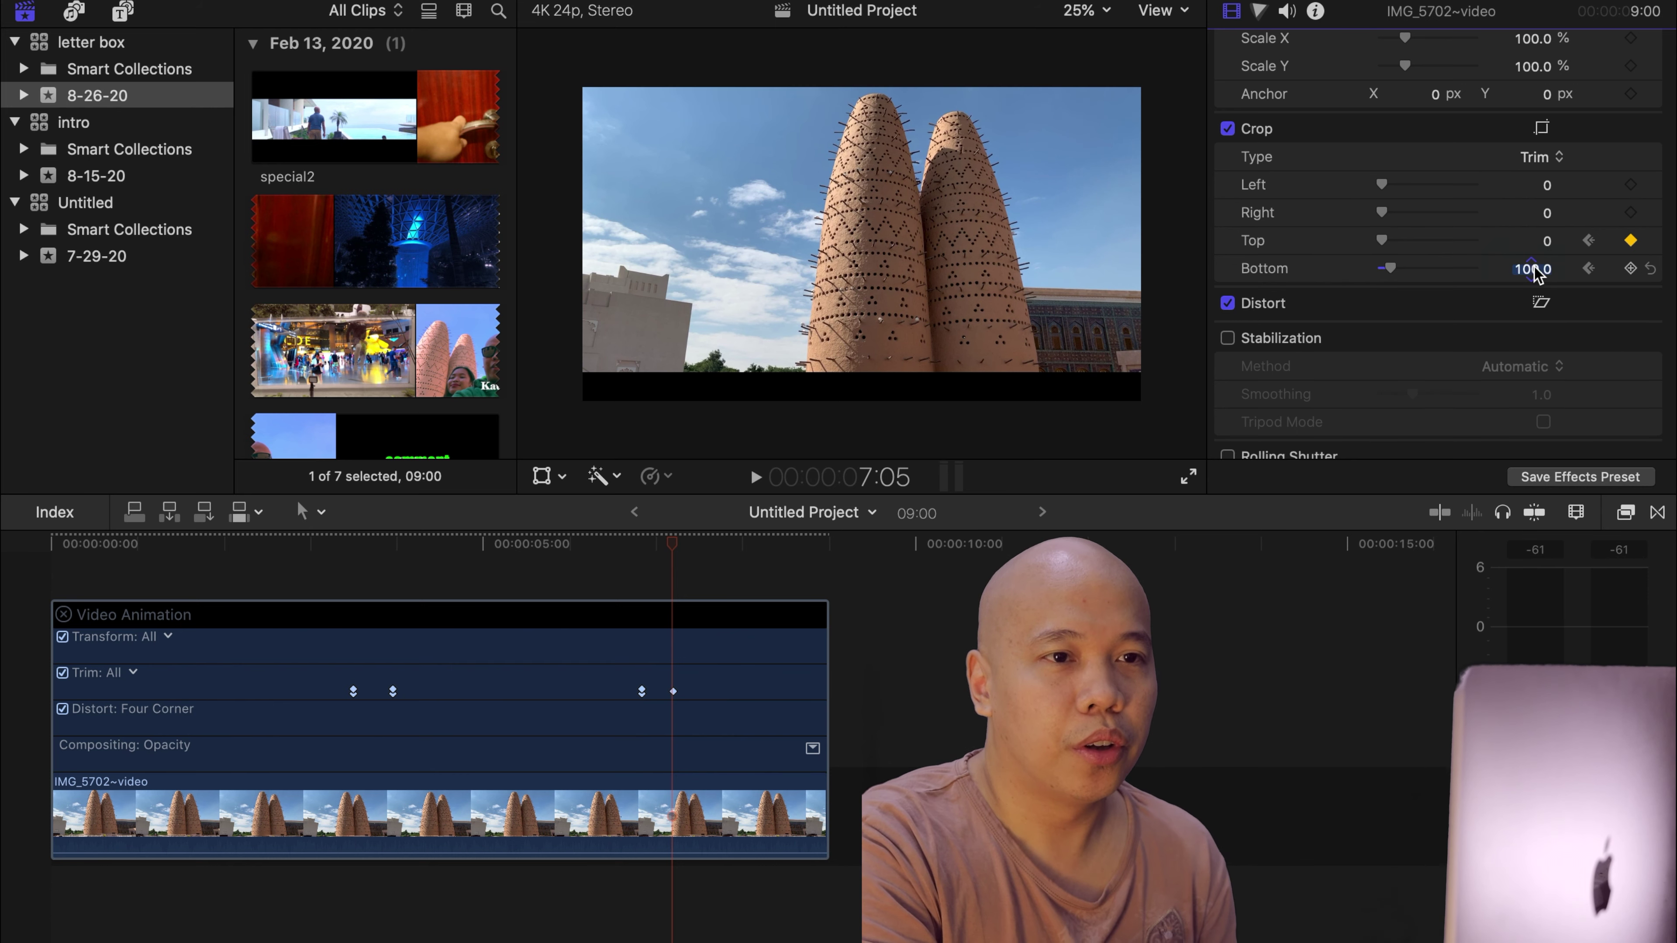
{"action": "type", "text": "0"}
{"action": "key", "text": "Return"}
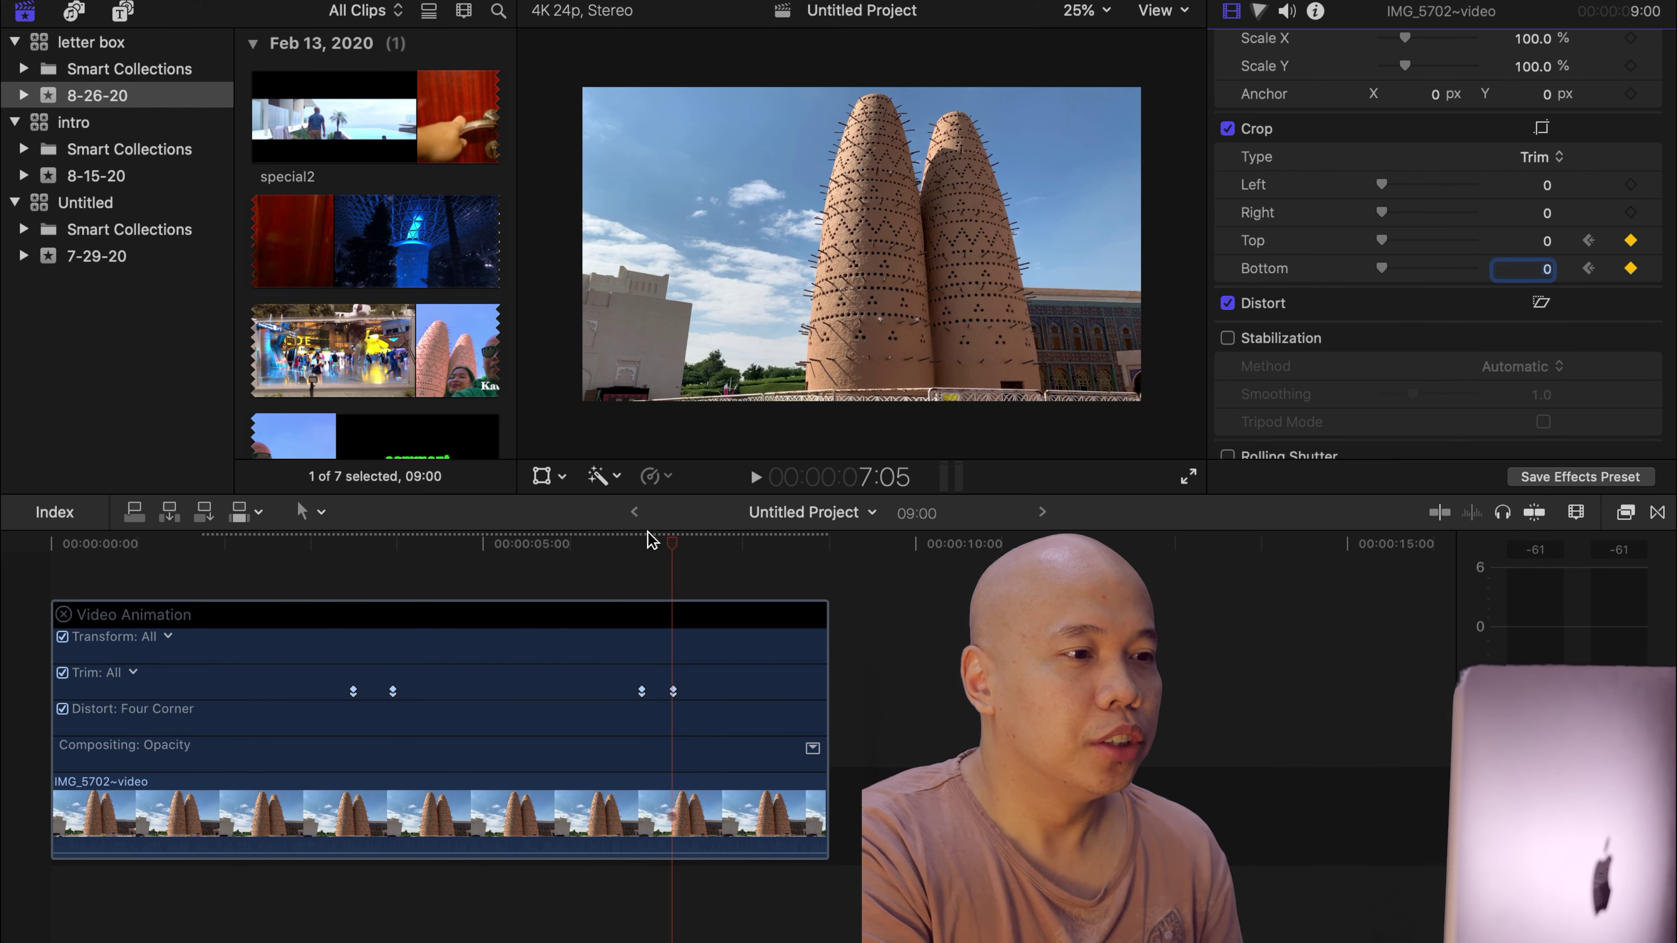
{"action": "left_click", "coordinate": [44, 569]}
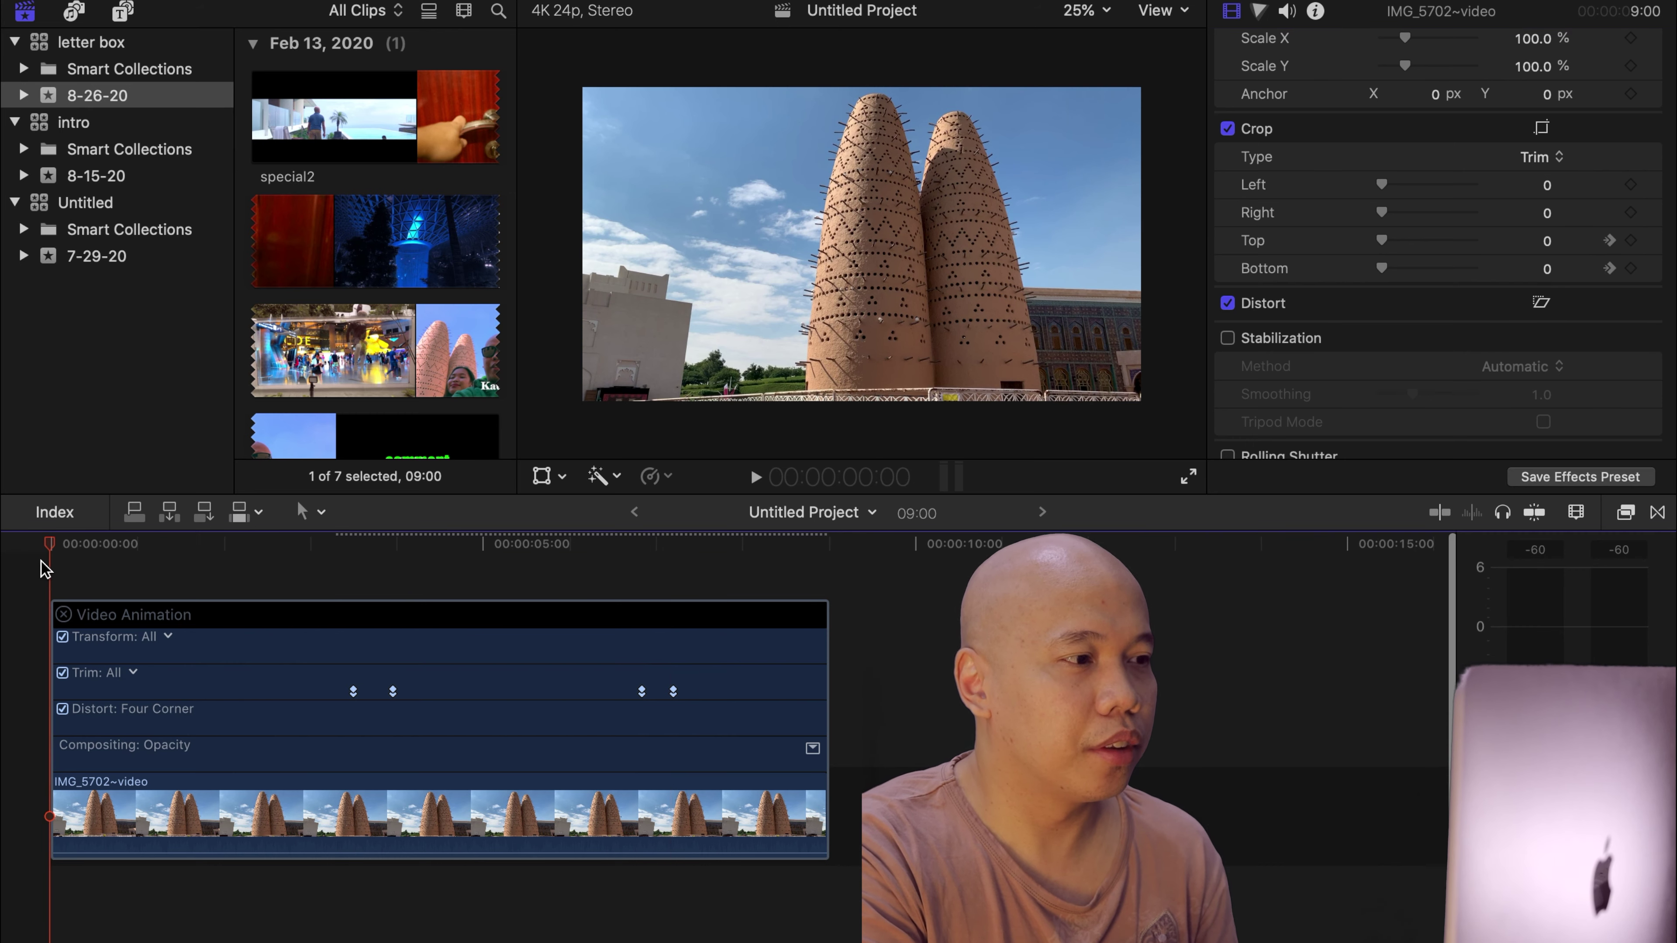
{"action": "left_click", "coordinate": [1189, 477]}
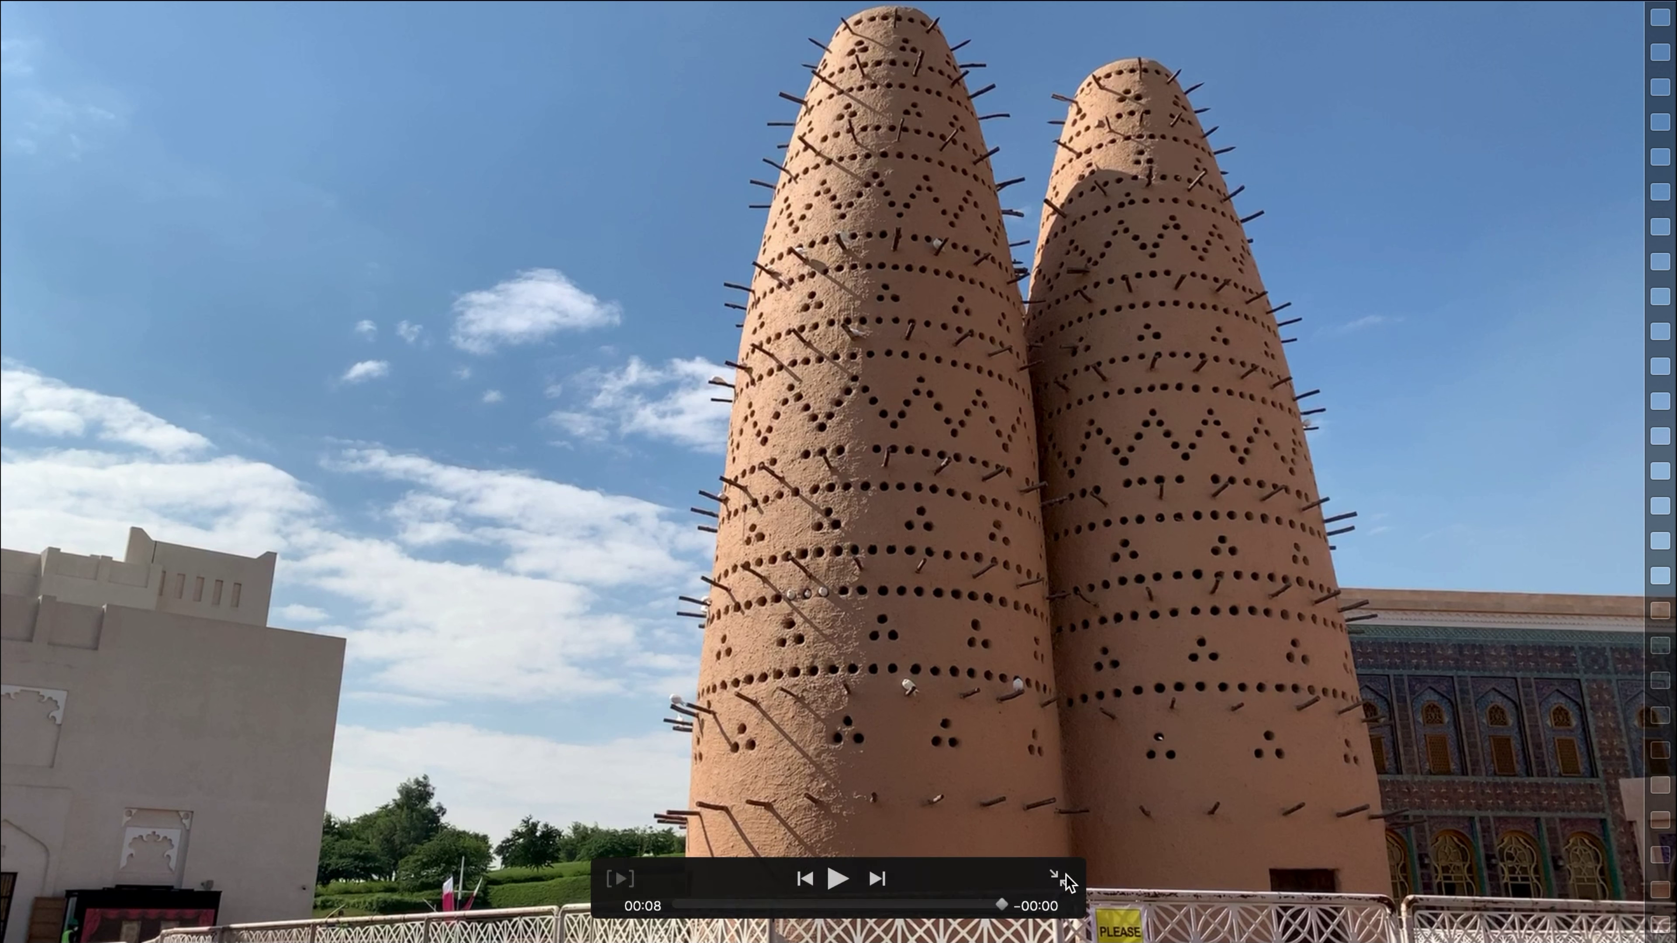
{"action": "left_click", "coordinate": [1065, 881]}
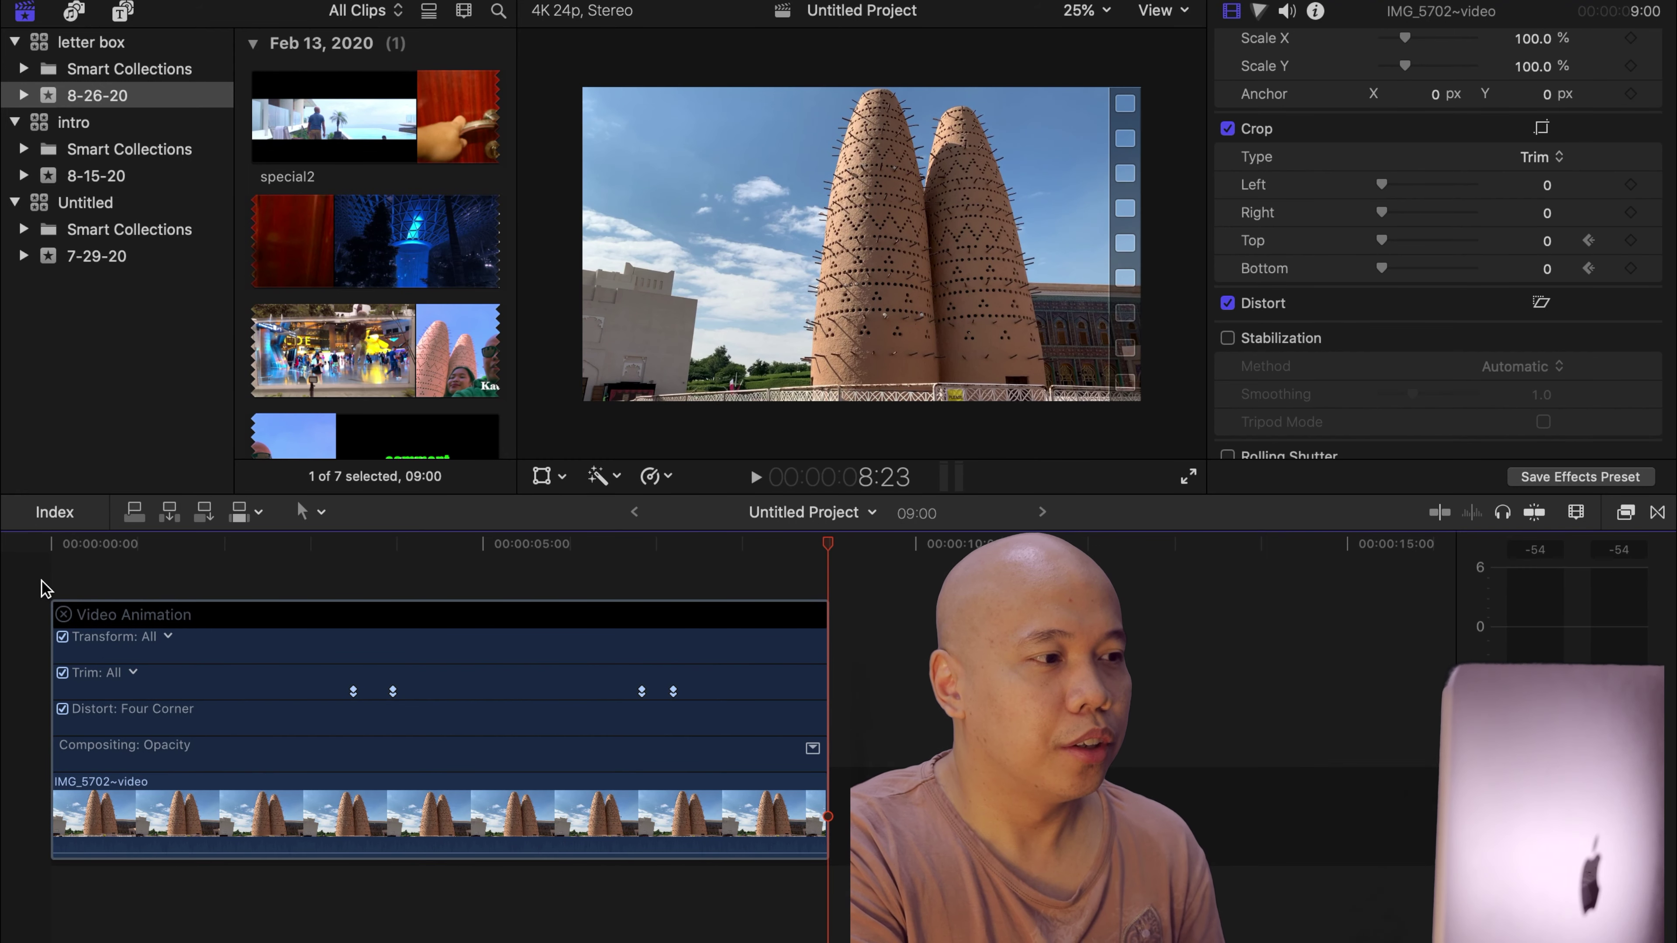
{"action": "key", "text": "Home"}
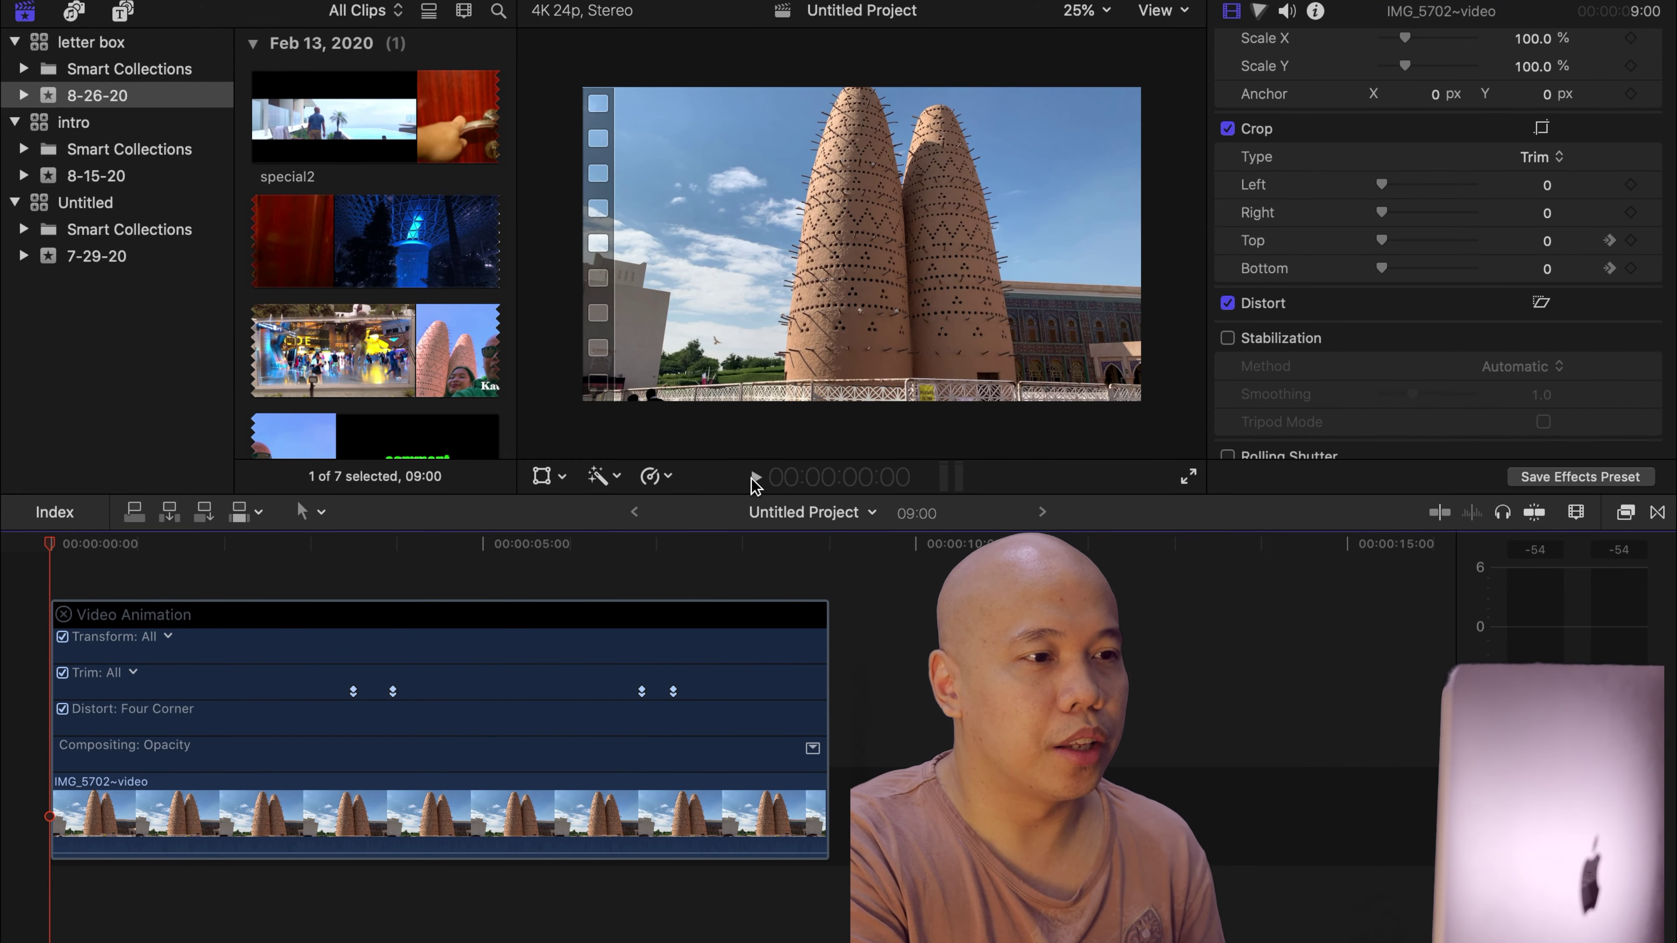
{"action": "left_click", "coordinate": [755, 477]}
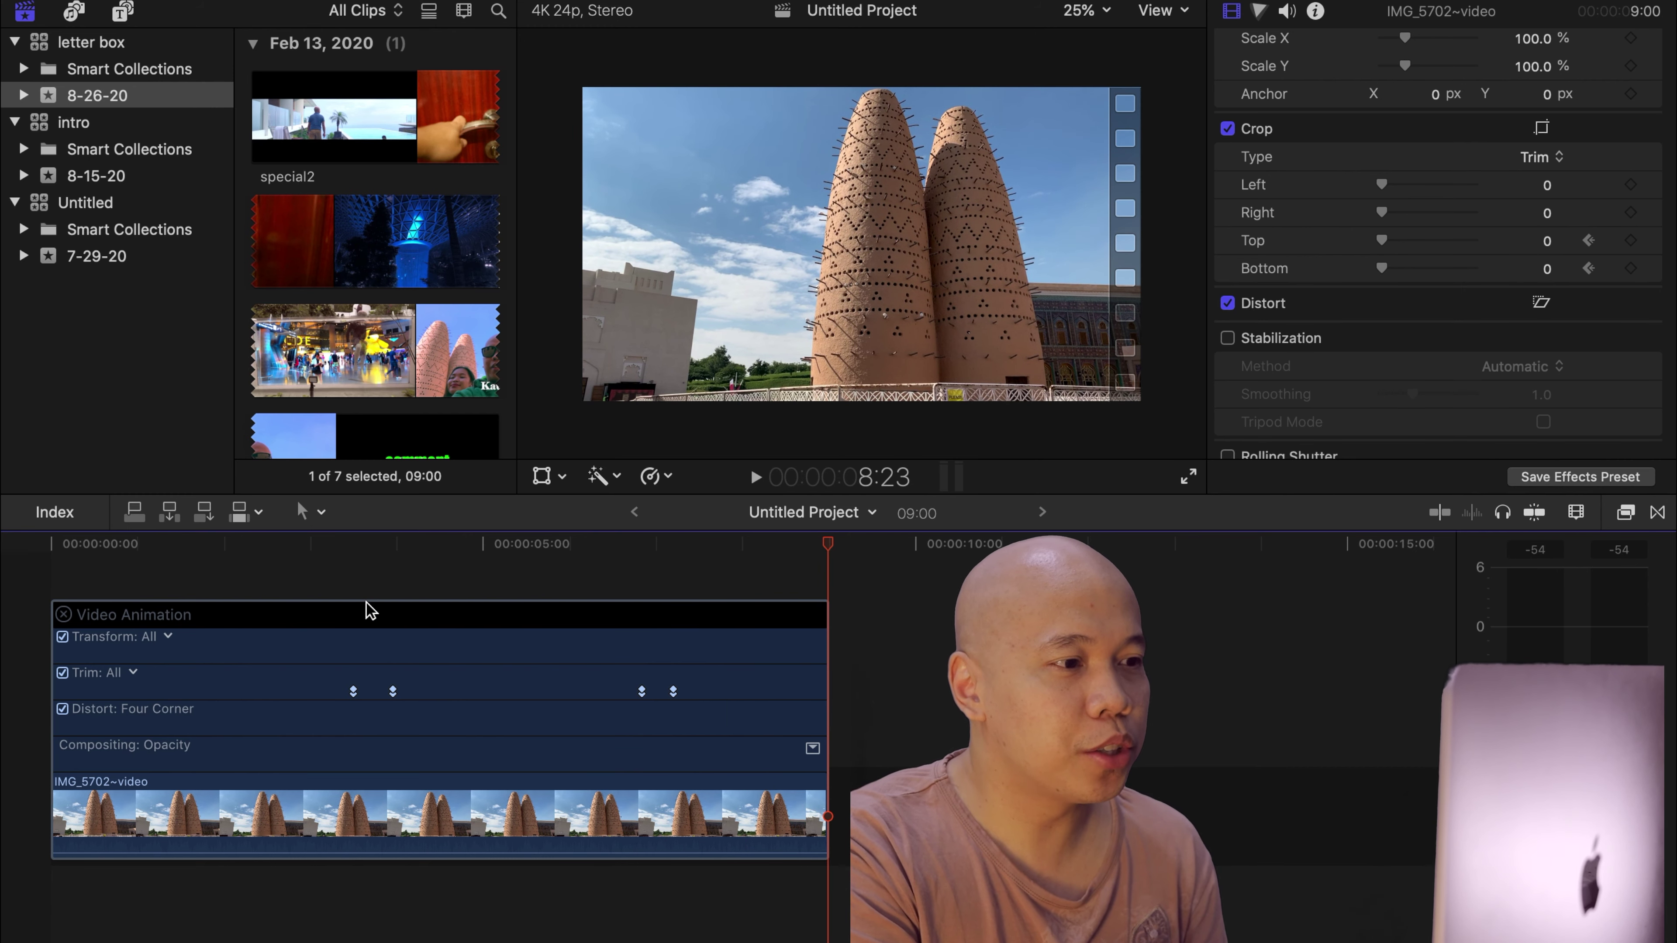
{"action": "left_click", "coordinate": [354, 690]}
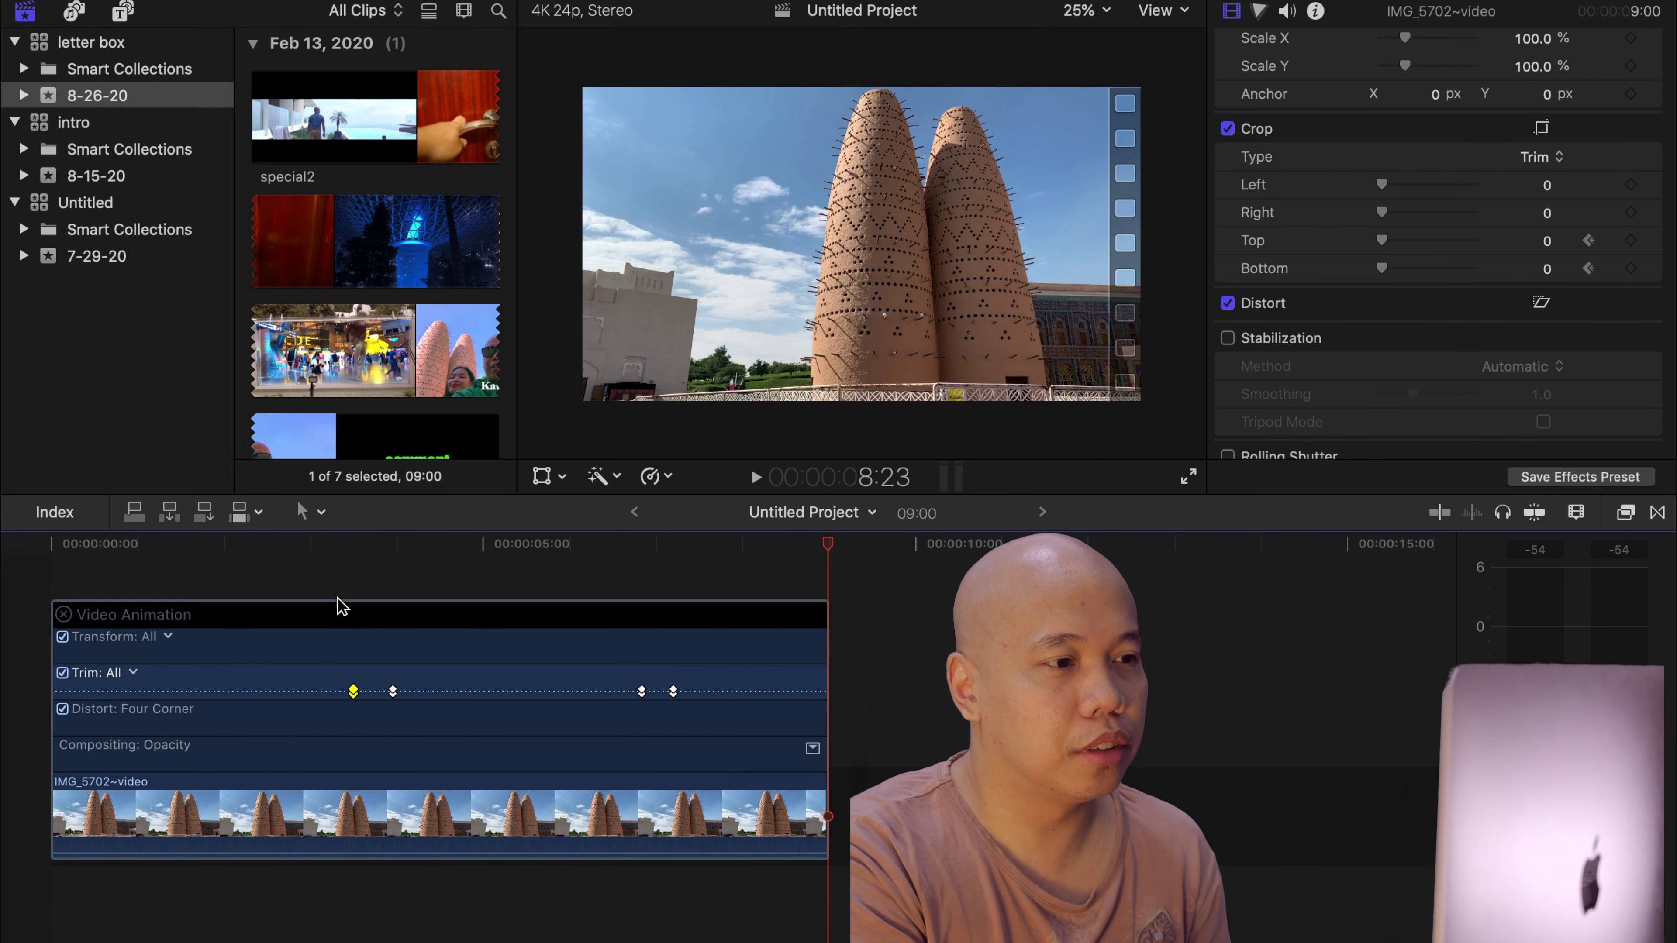
{"action": "left_click", "coordinate": [137, 544]}
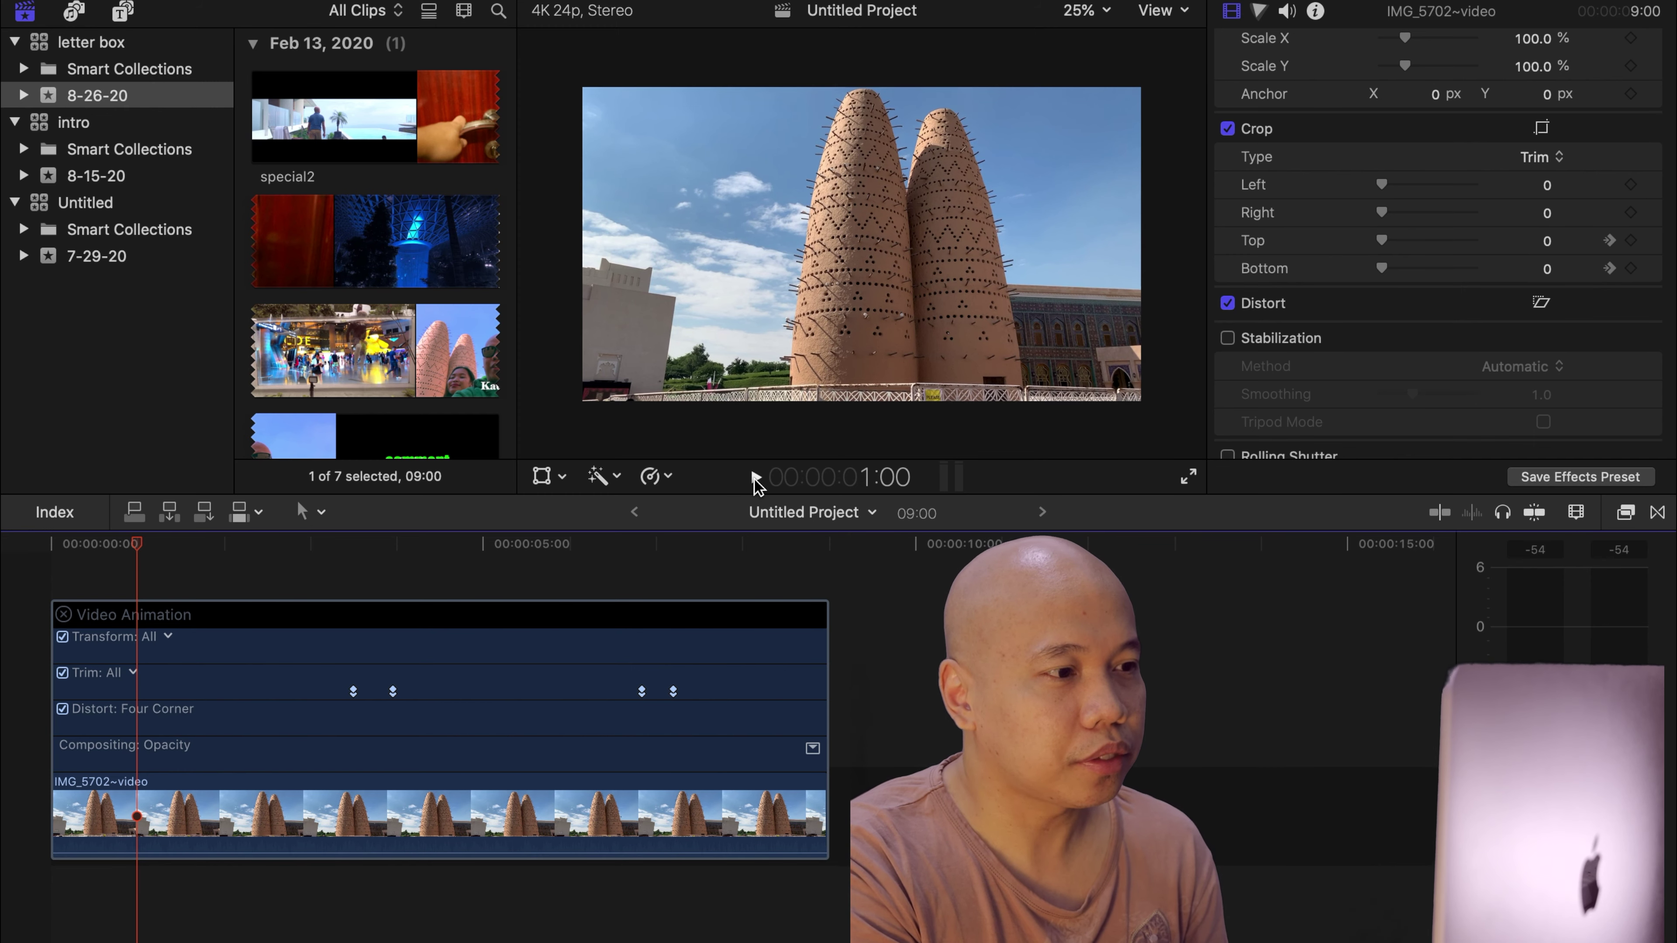
{"action": "left_click", "coordinate": [755, 479]}
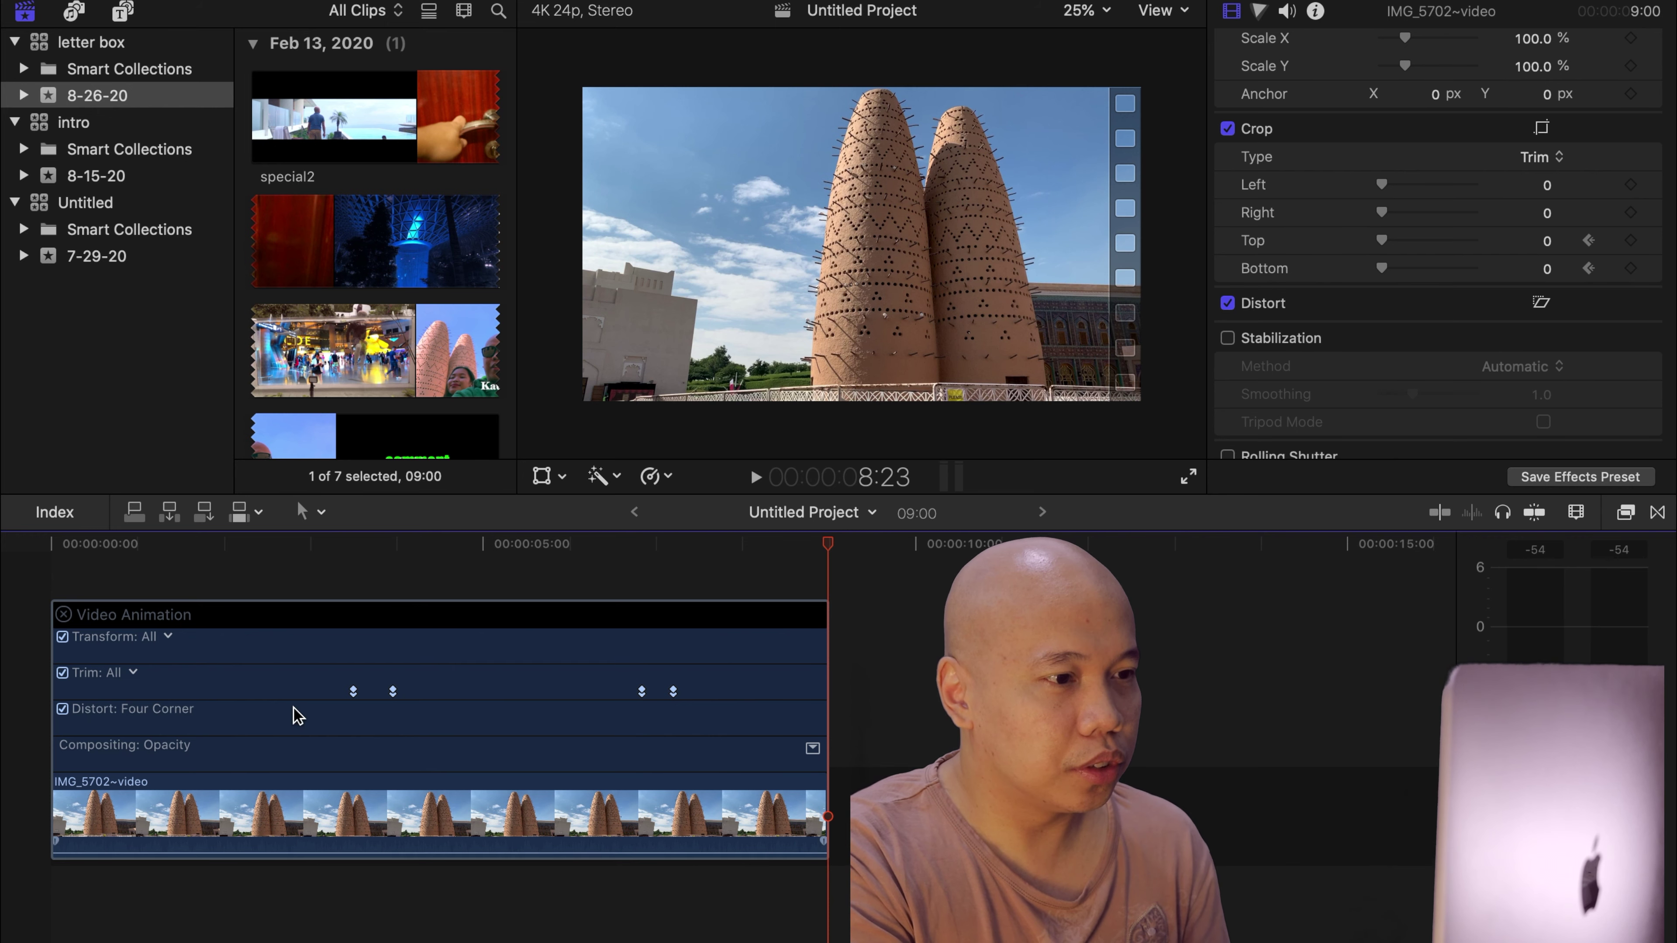
- Delete the four Trim keyframes one by one and play the clip from the beginning
{"action": "left_click", "coordinate": [354, 691]}
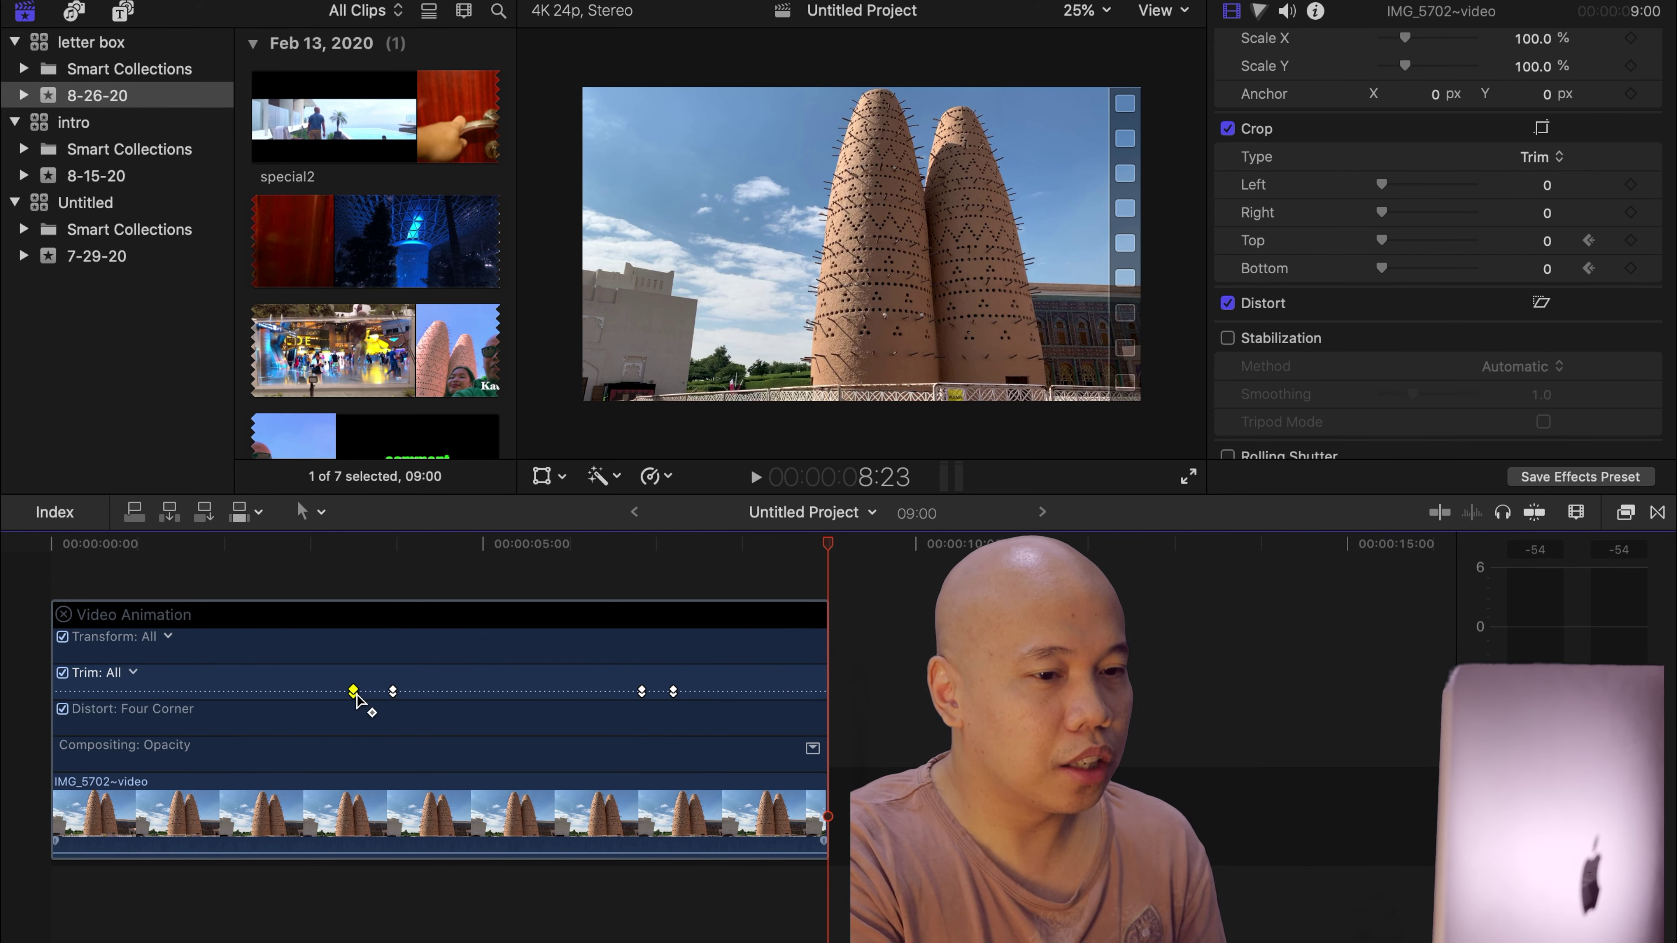
{"action": "key", "text": "Delete"}
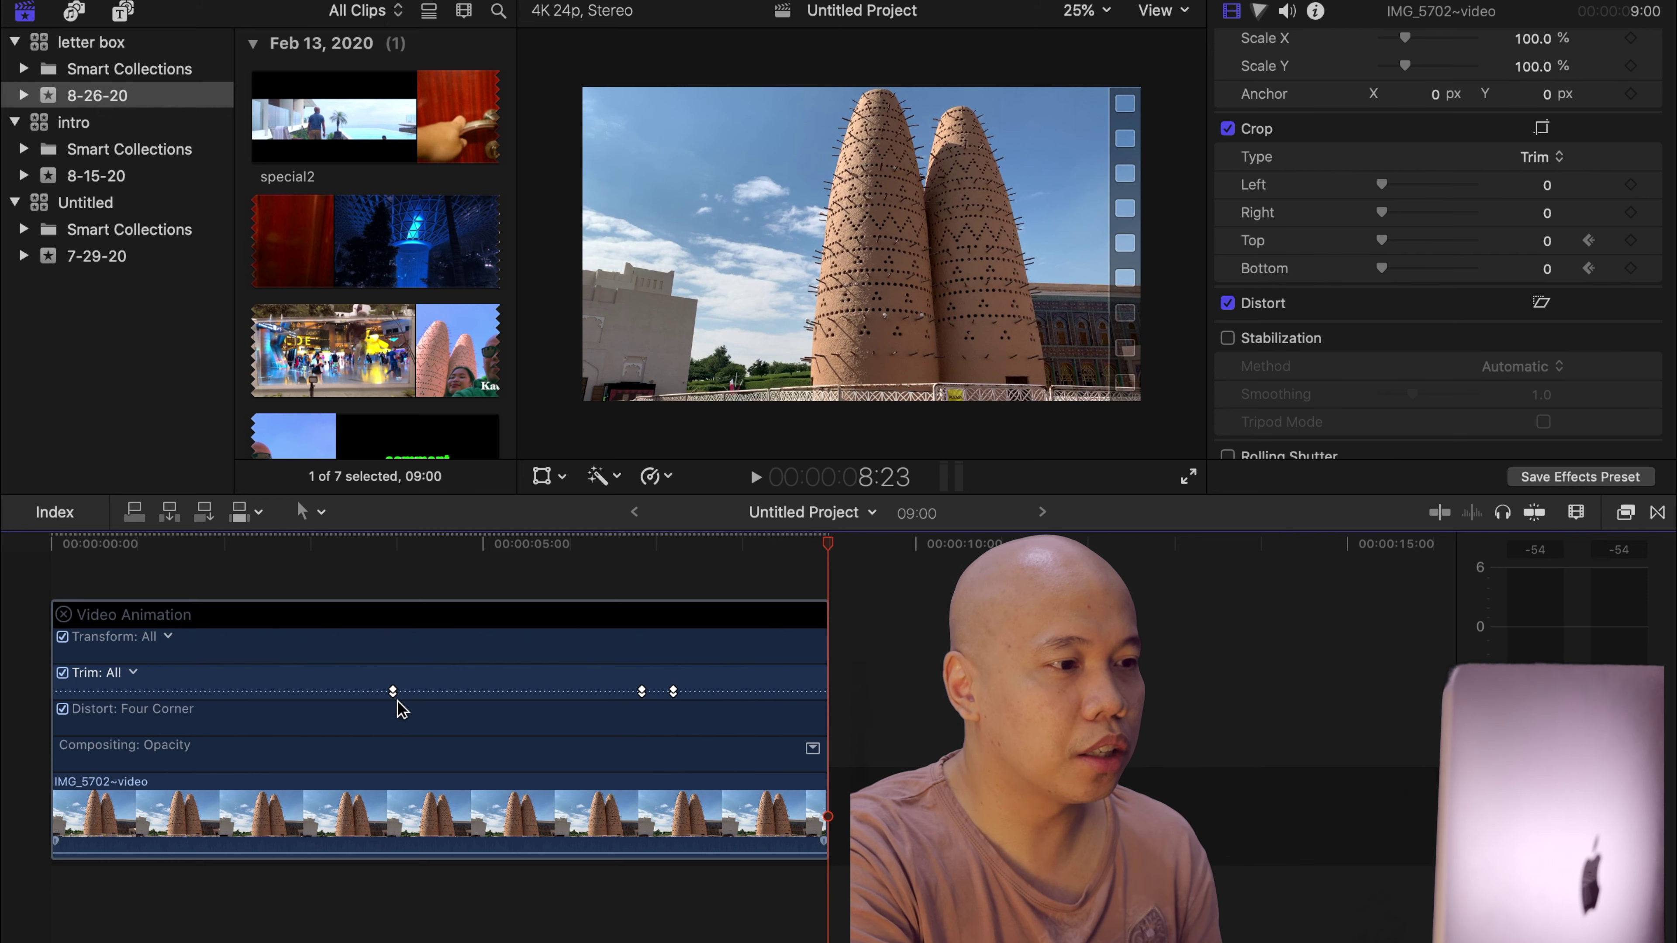
{"action": "key", "text": "Delete"}
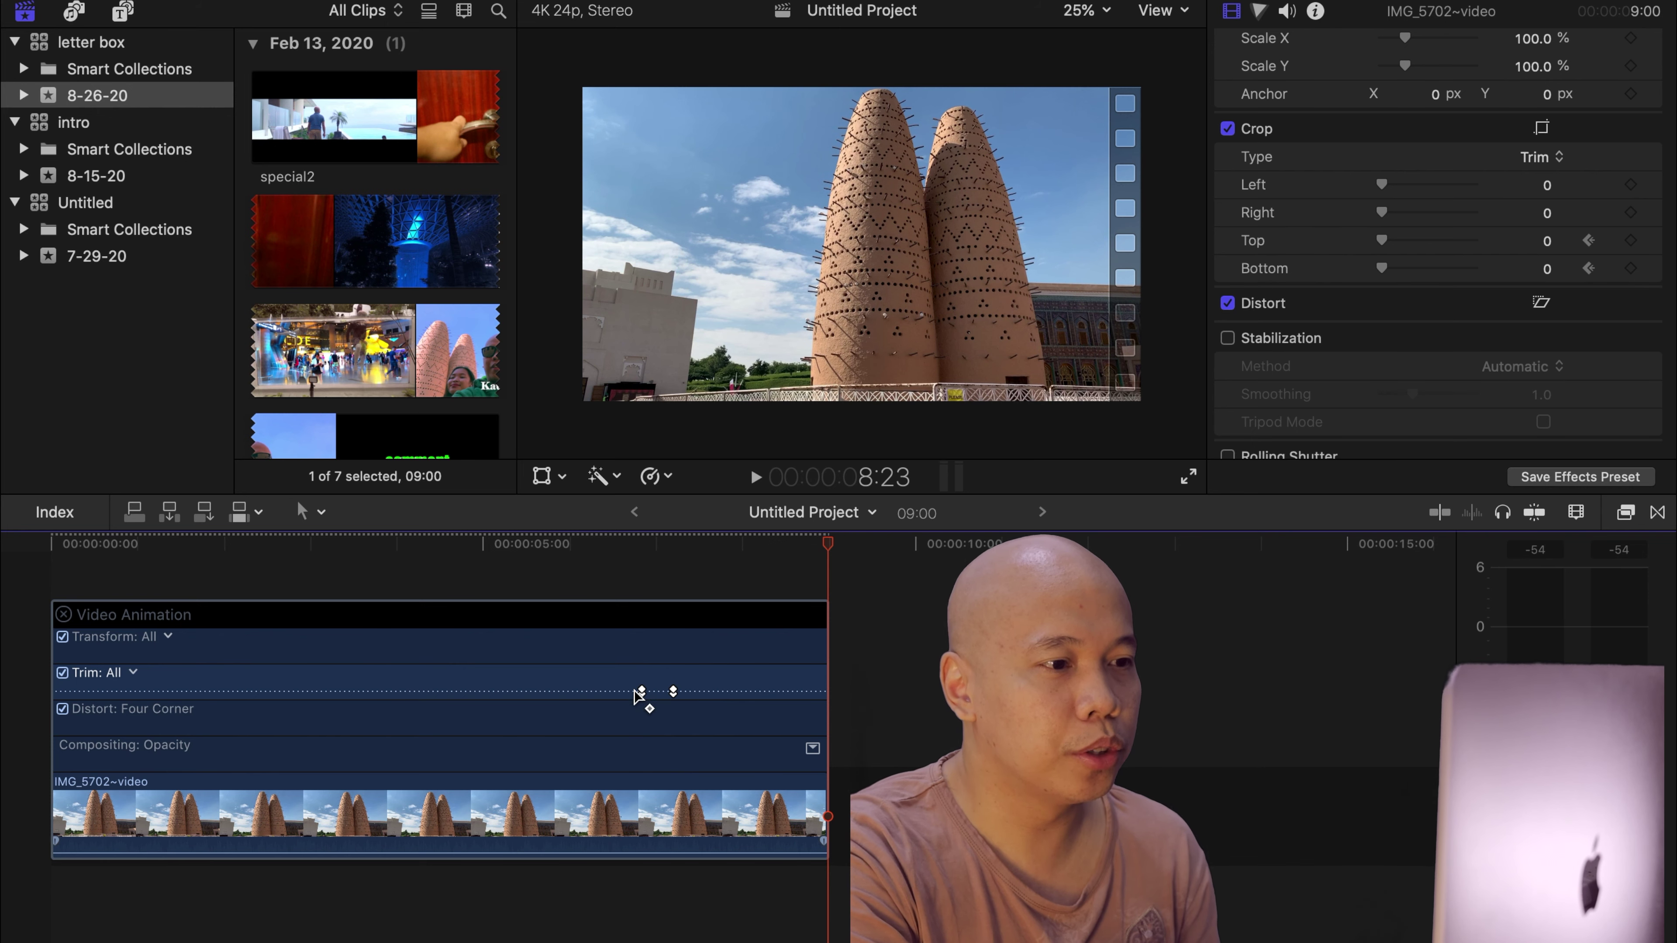
{"action": "key", "text": "Delete"}
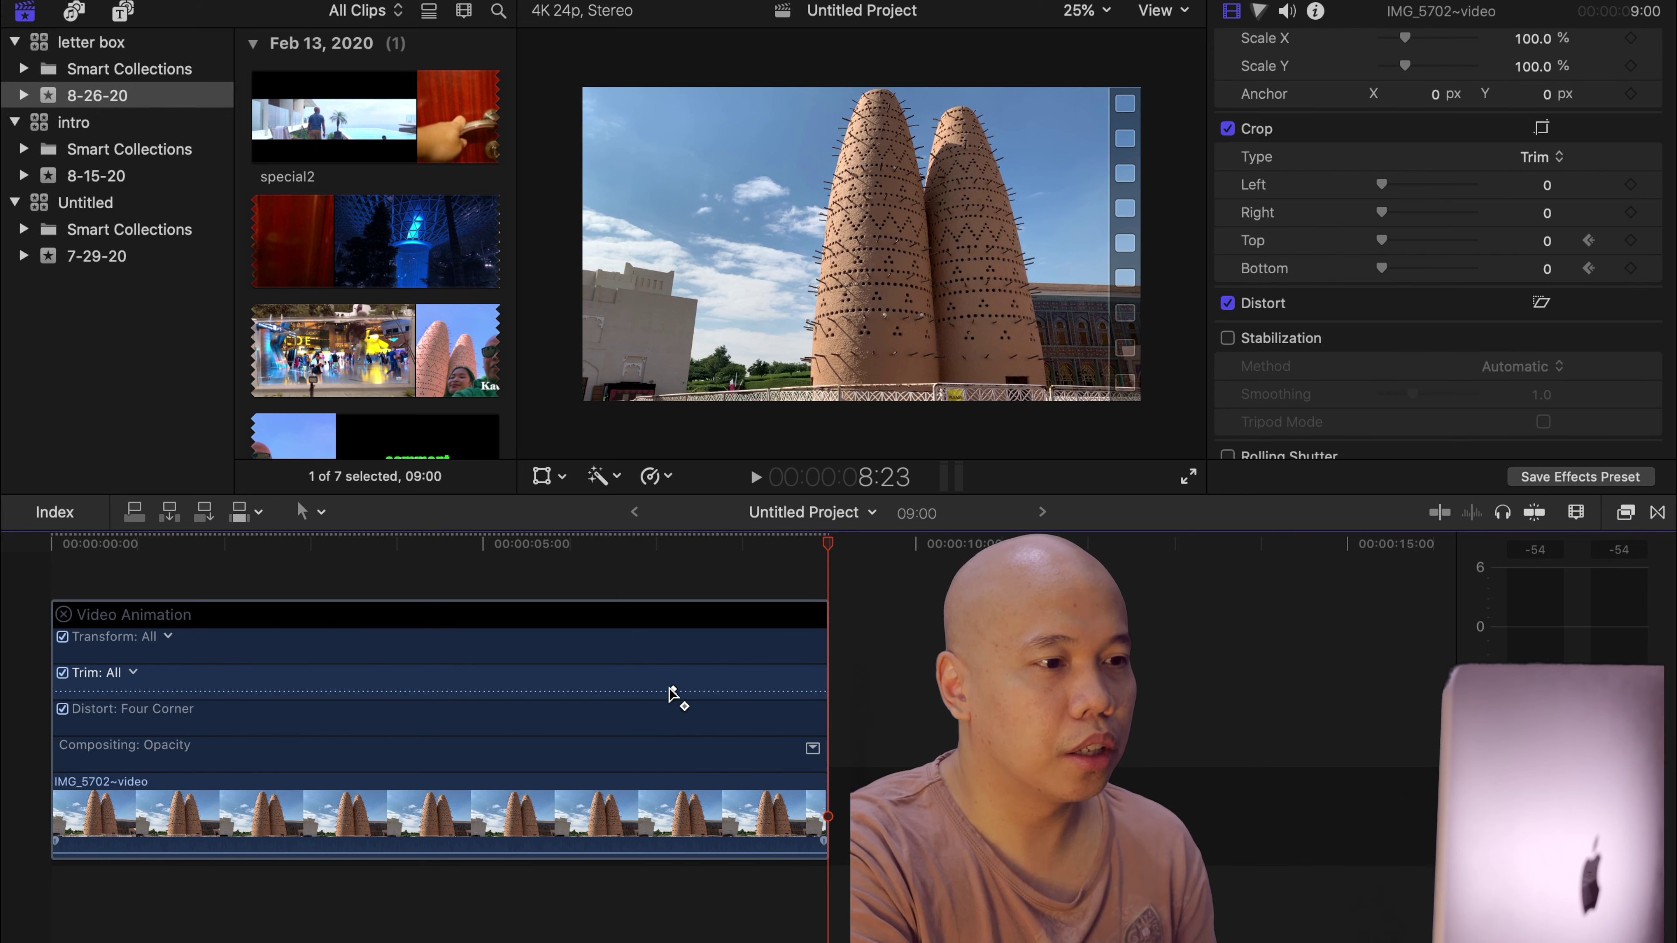
{"action": "key", "text": "Delete"}
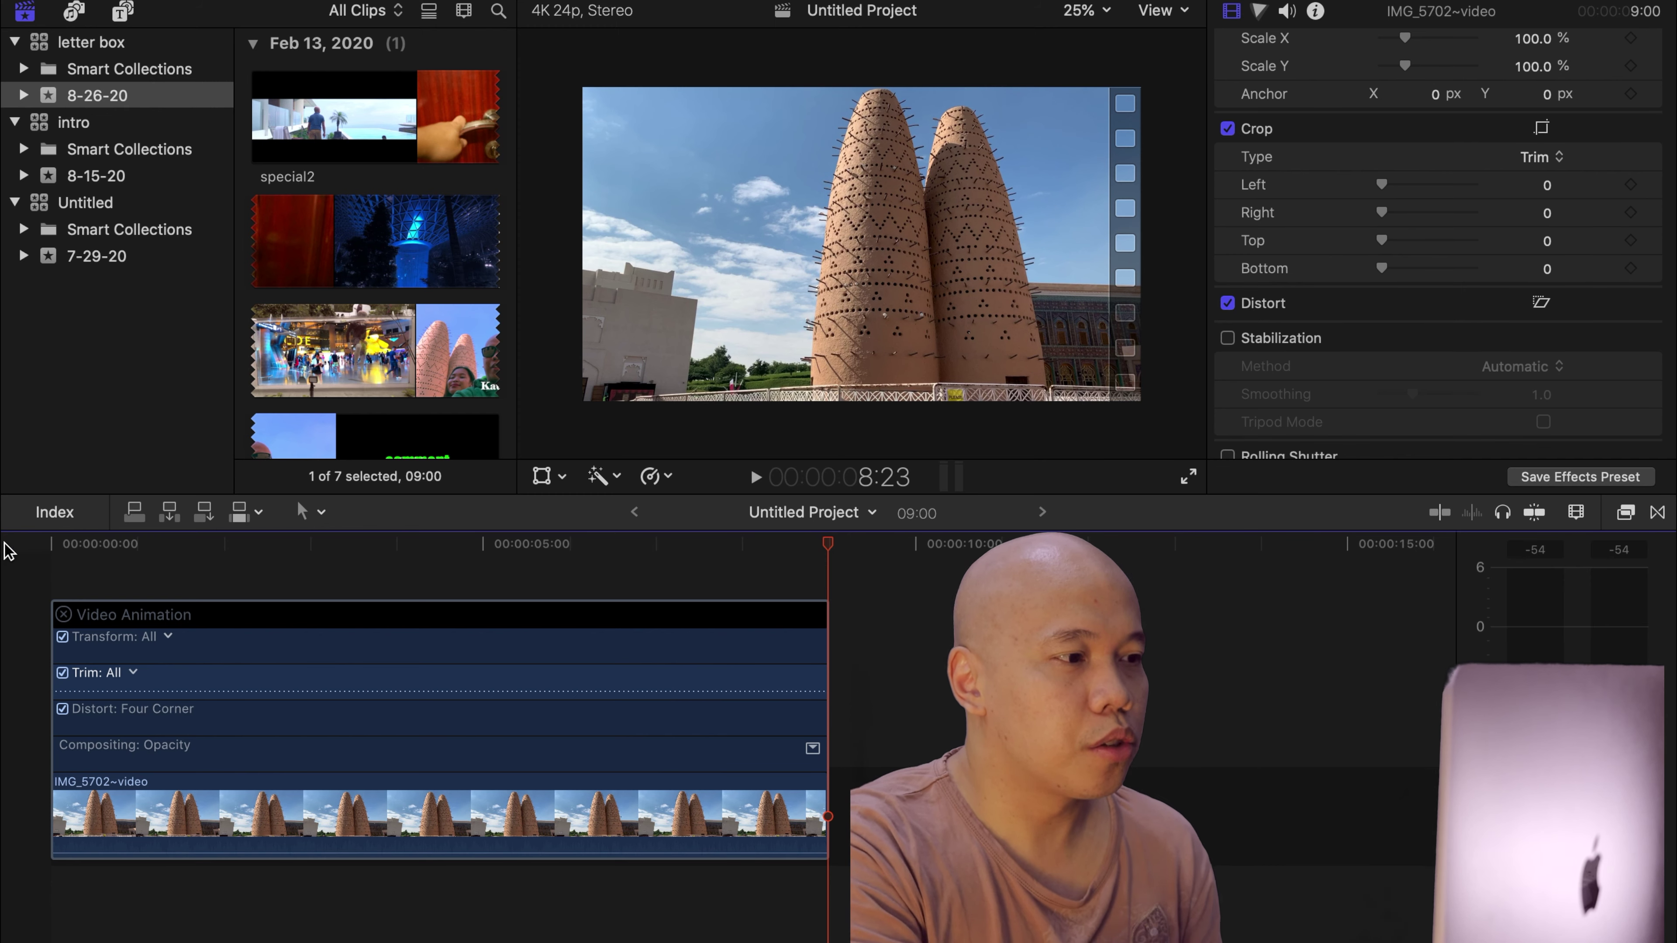
{"action": "key", "text": "Home"}
{"action": "key", "text": "space"}
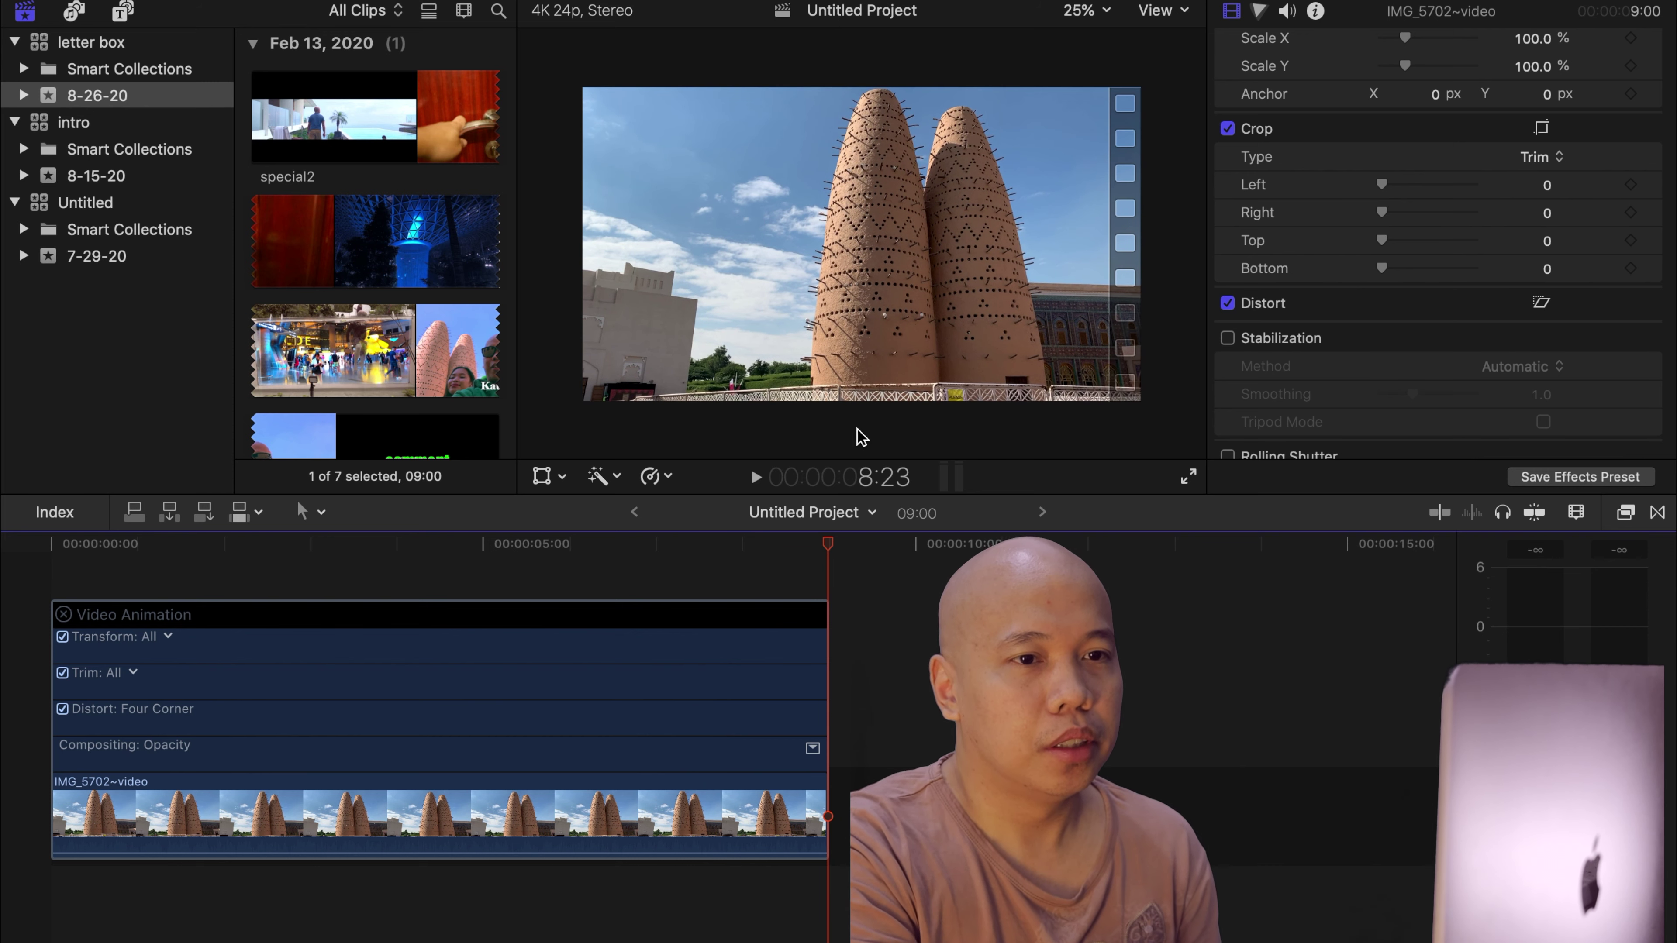
- Search the Stylize effects for 'letter' and drag Letterbox onto the tower clip
{"action": "left_click", "coordinate": [1624, 518]}
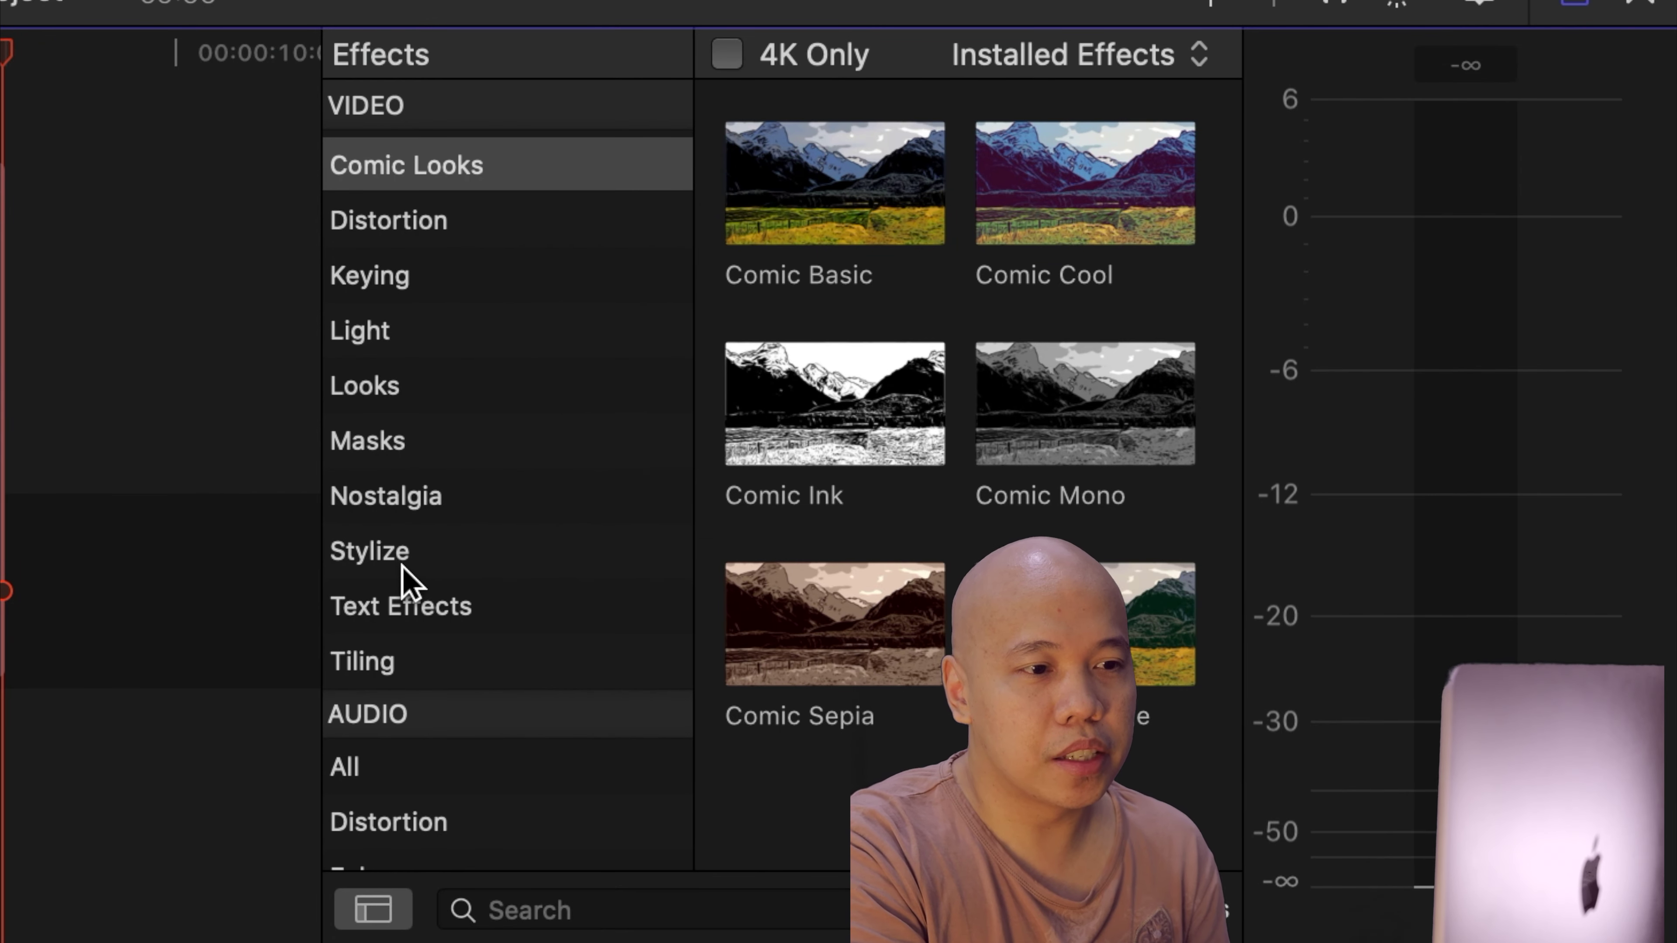
{"action": "left_click", "coordinate": [610, 646]}
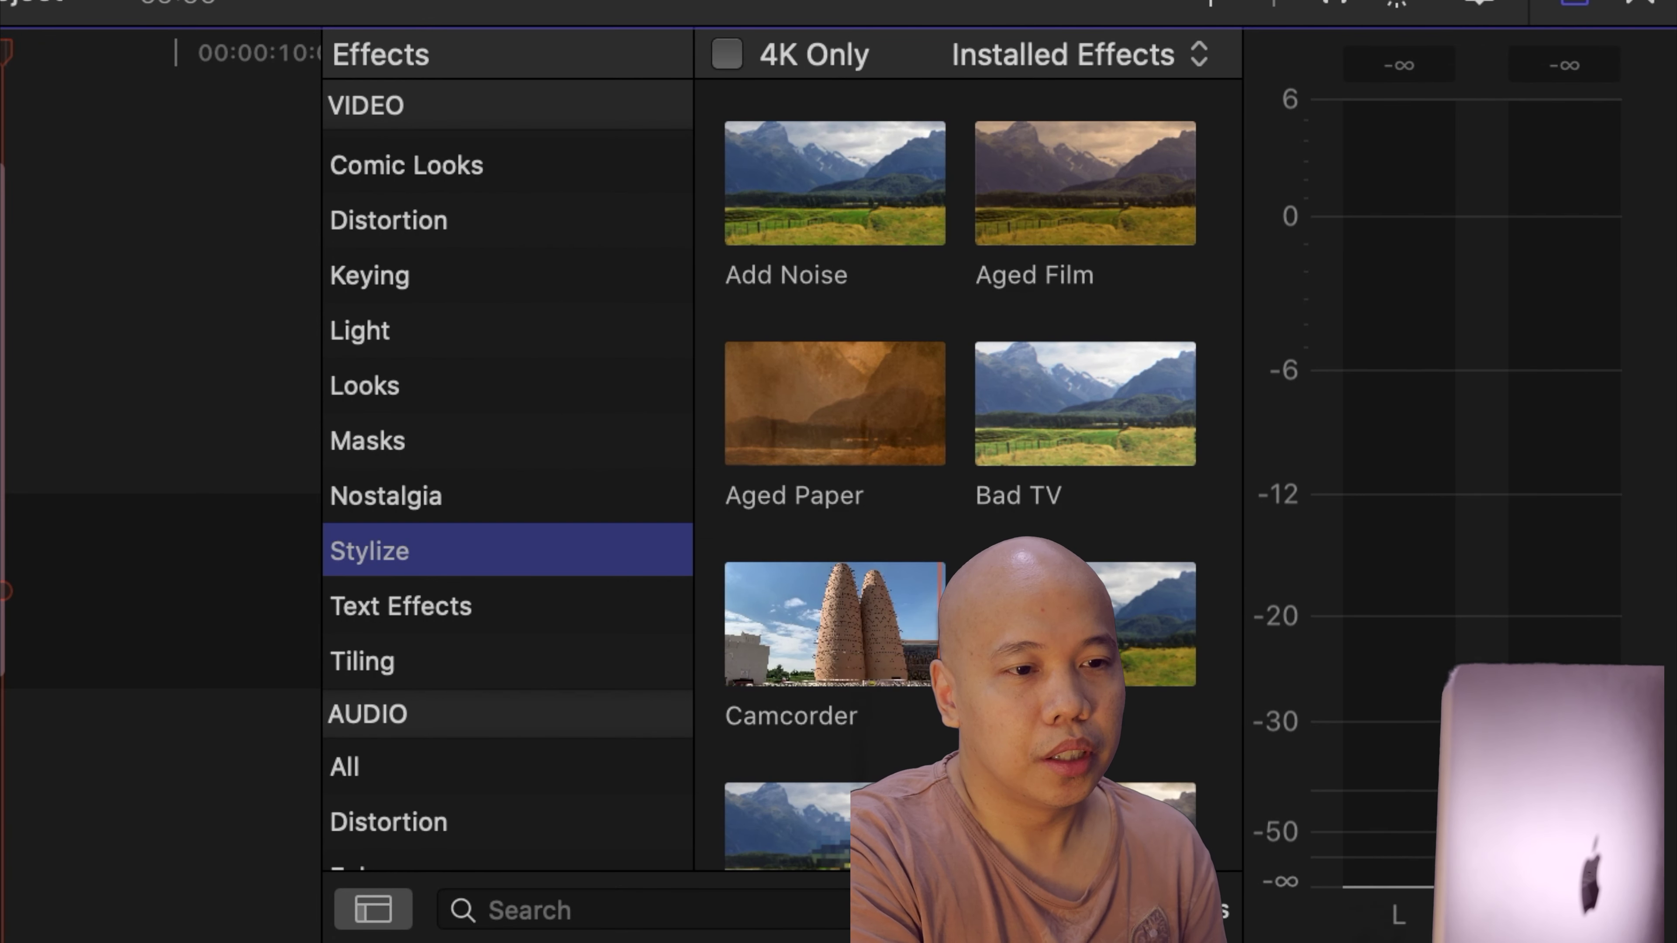
{"action": "left_click", "coordinate": [548, 897]}
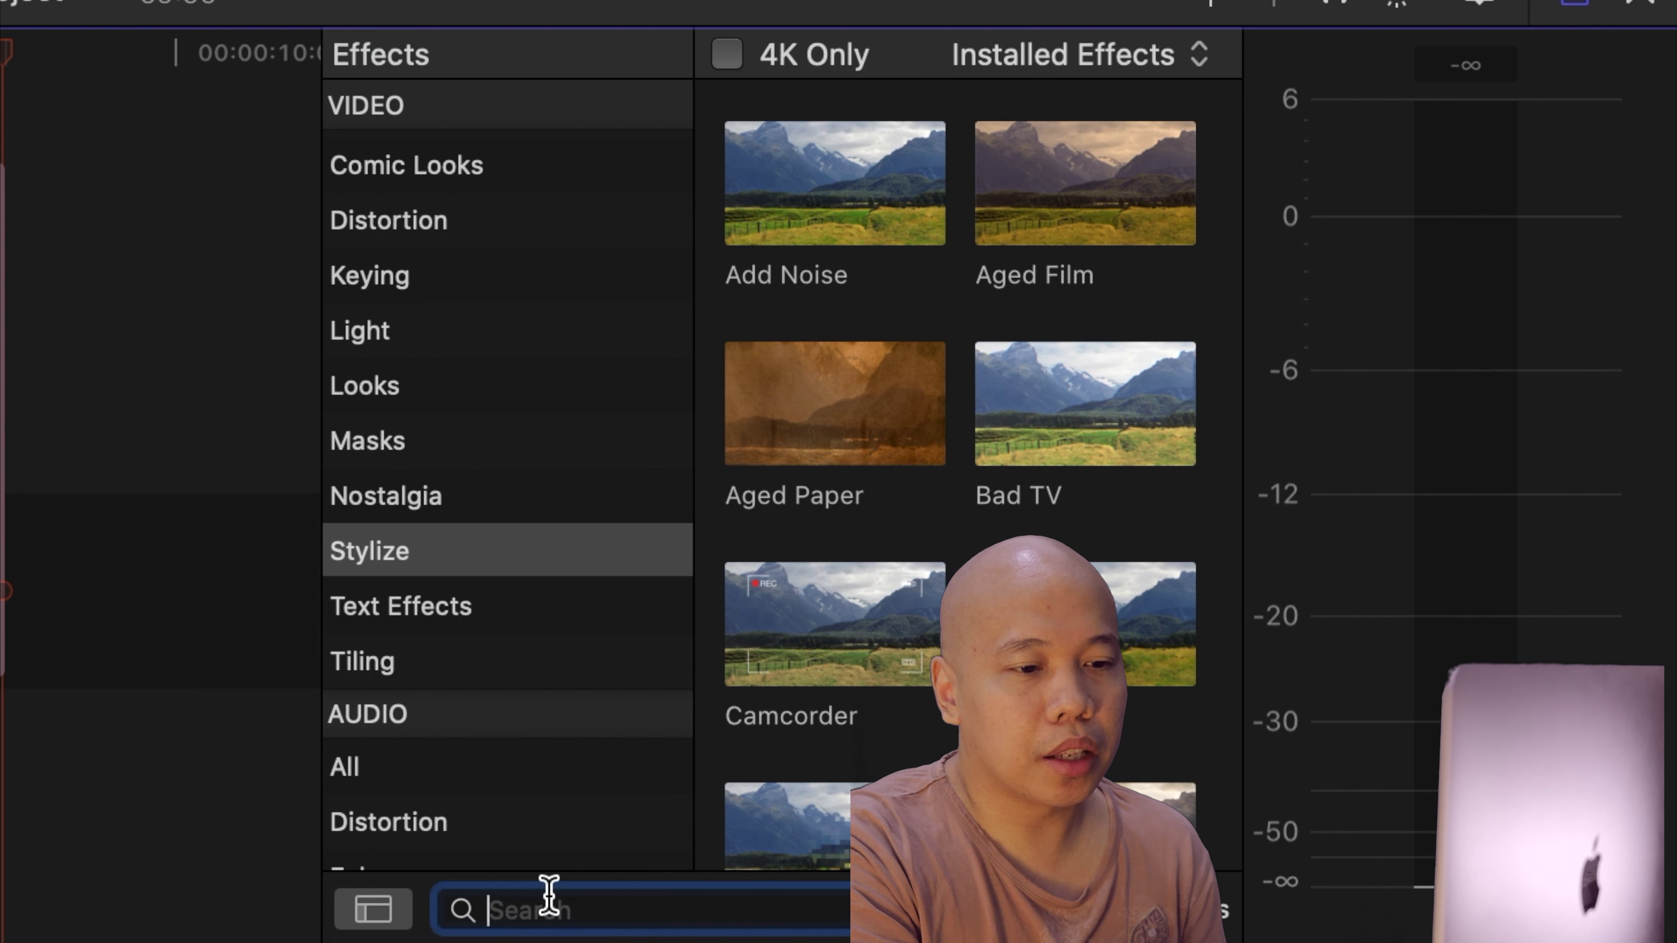
{"action": "type", "text": "letter"}
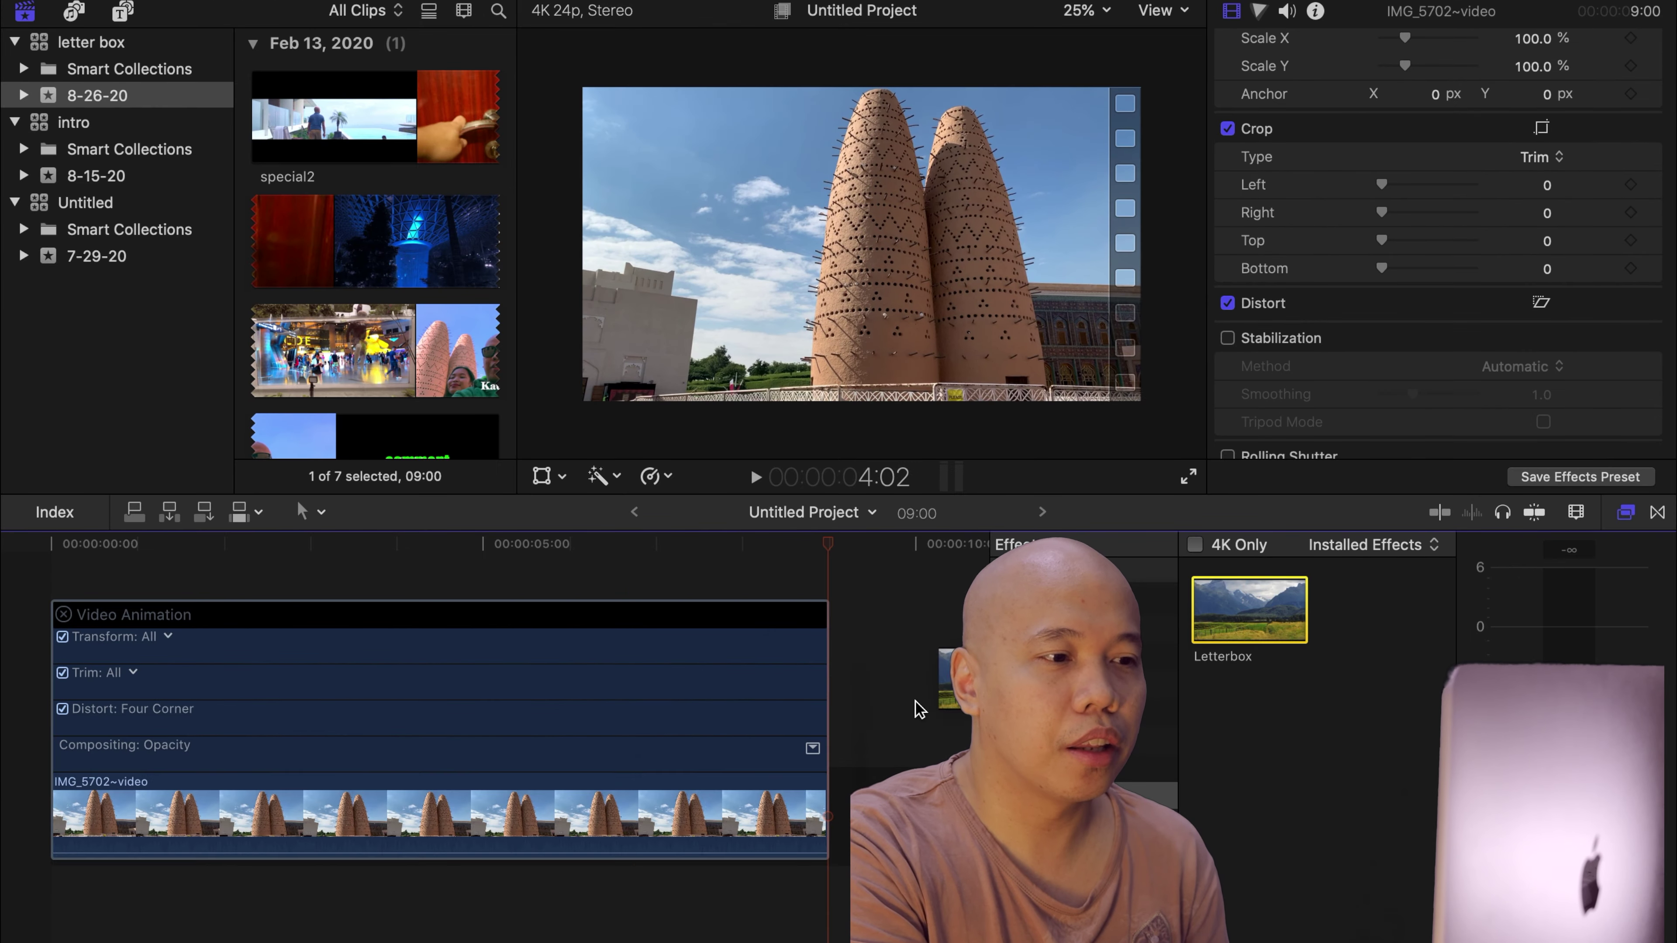
{"action": "left_click_drag", "start_coordinate": [792, 204], "coordinate": [465, 843]}
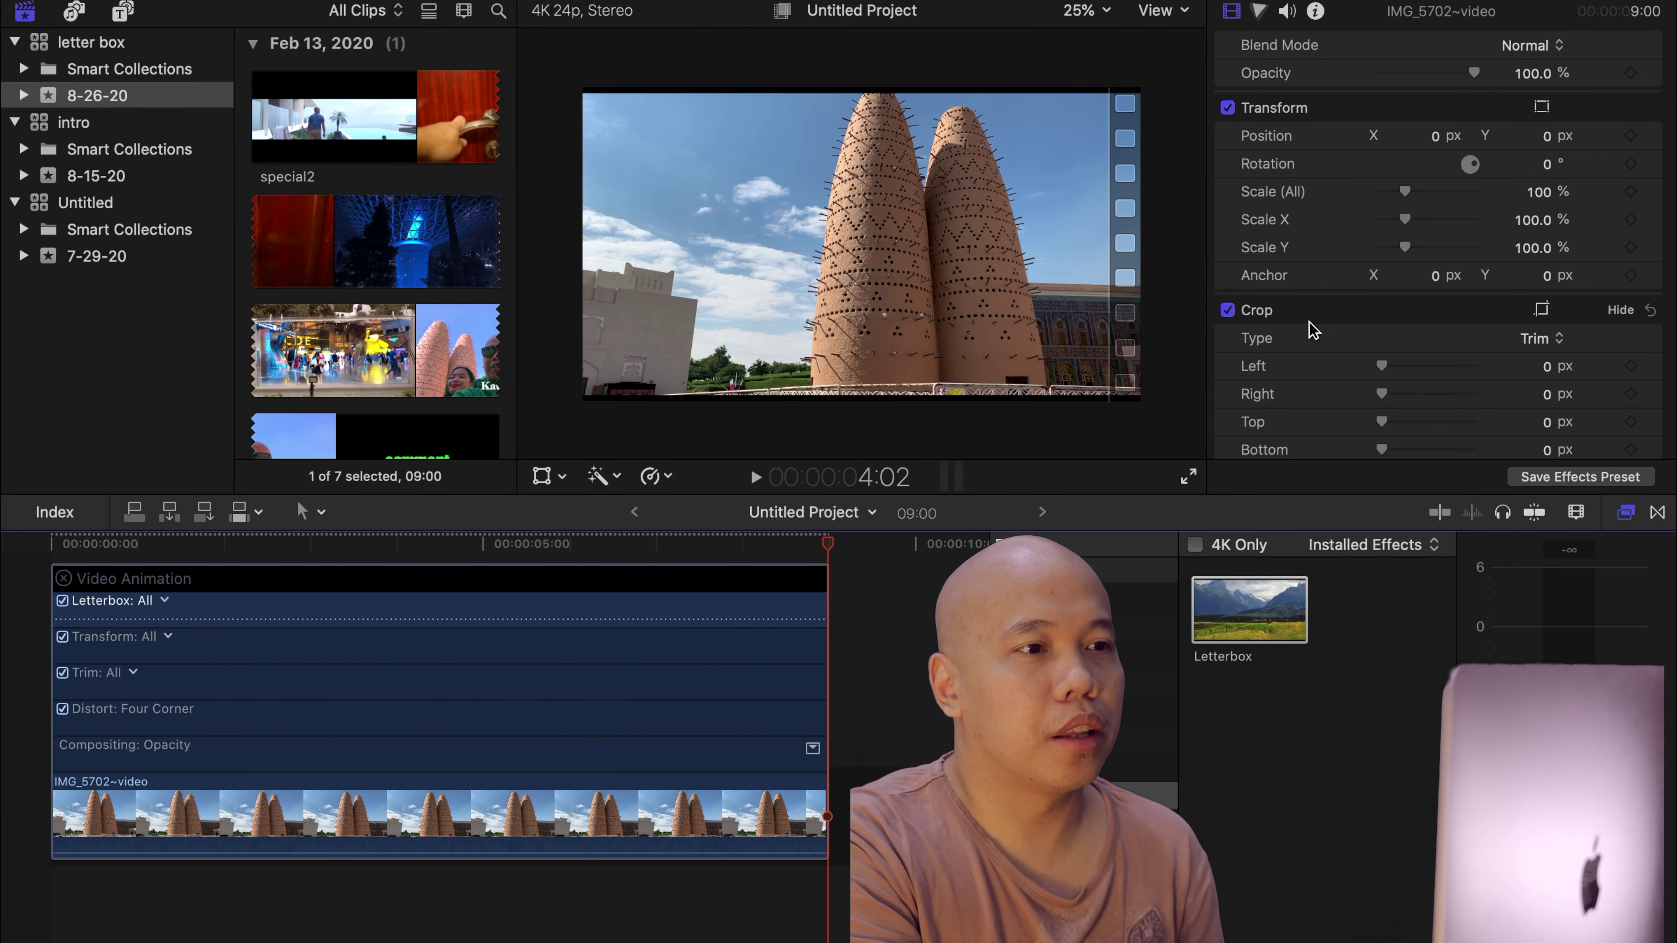
- Scroll the Inspector back up to the Letterbox effect's settings
{"action": "scroll", "coordinate": [1355, 375], "scroll_direction": "down", "scroll_amount": 5}
{"action": "scroll", "coordinate": [1355, 375], "scroll_direction": "up", "scroll_amount": 7}
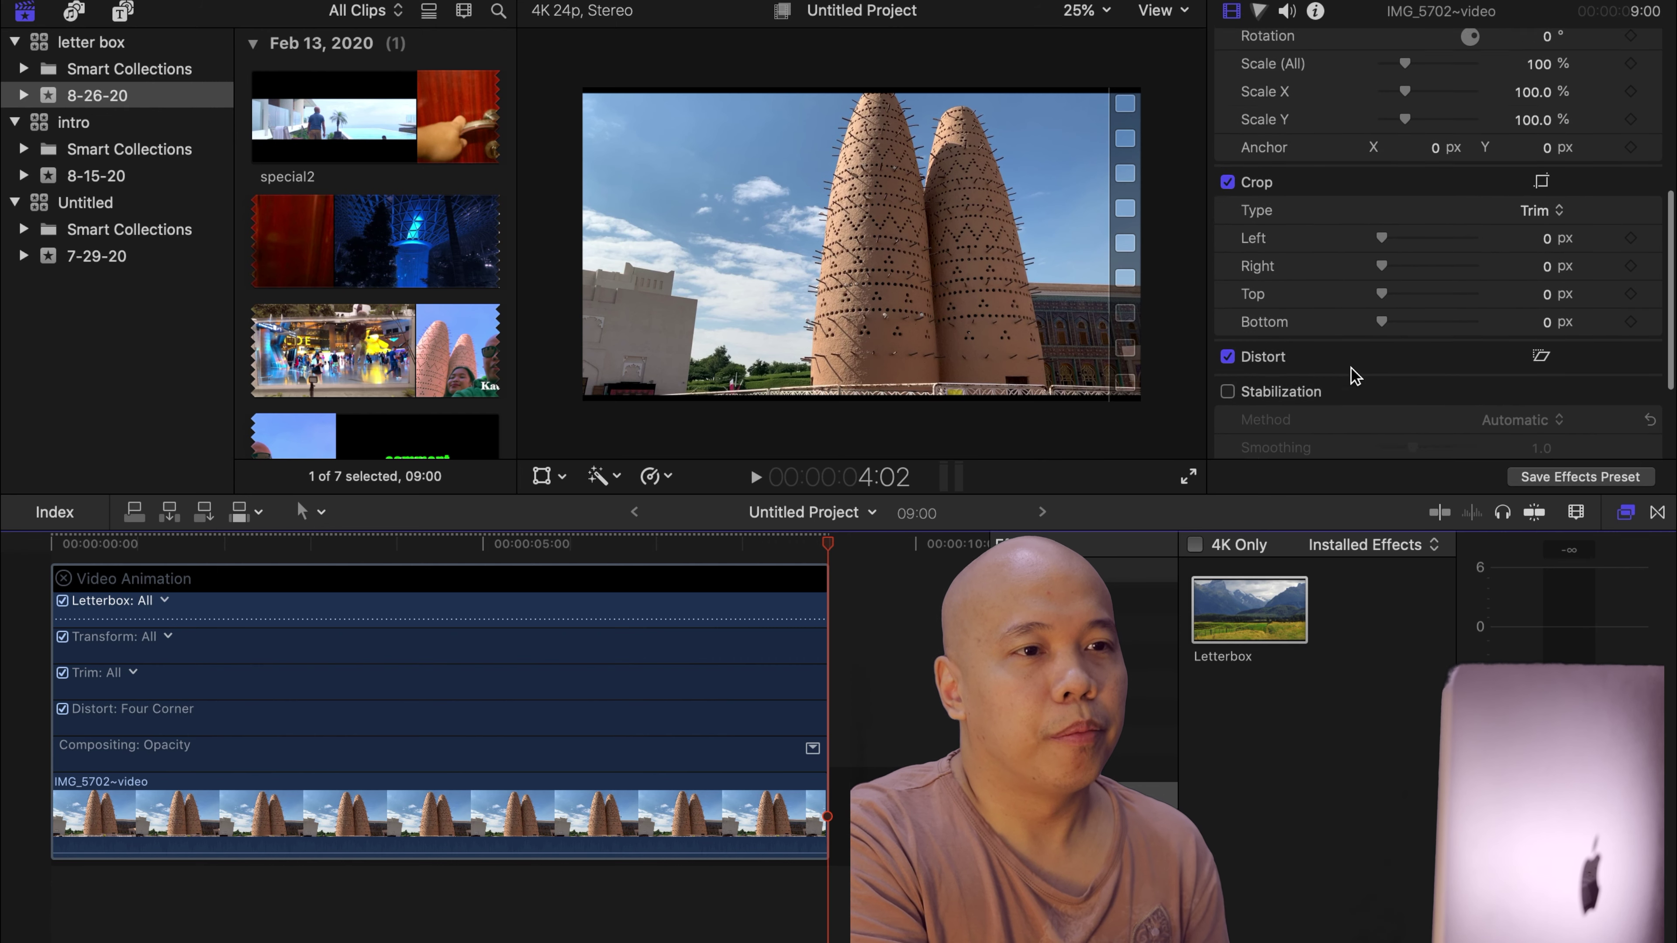
{"action": "scroll", "coordinate": [1353, 373], "scroll_direction": "up", "scroll_amount": 3}
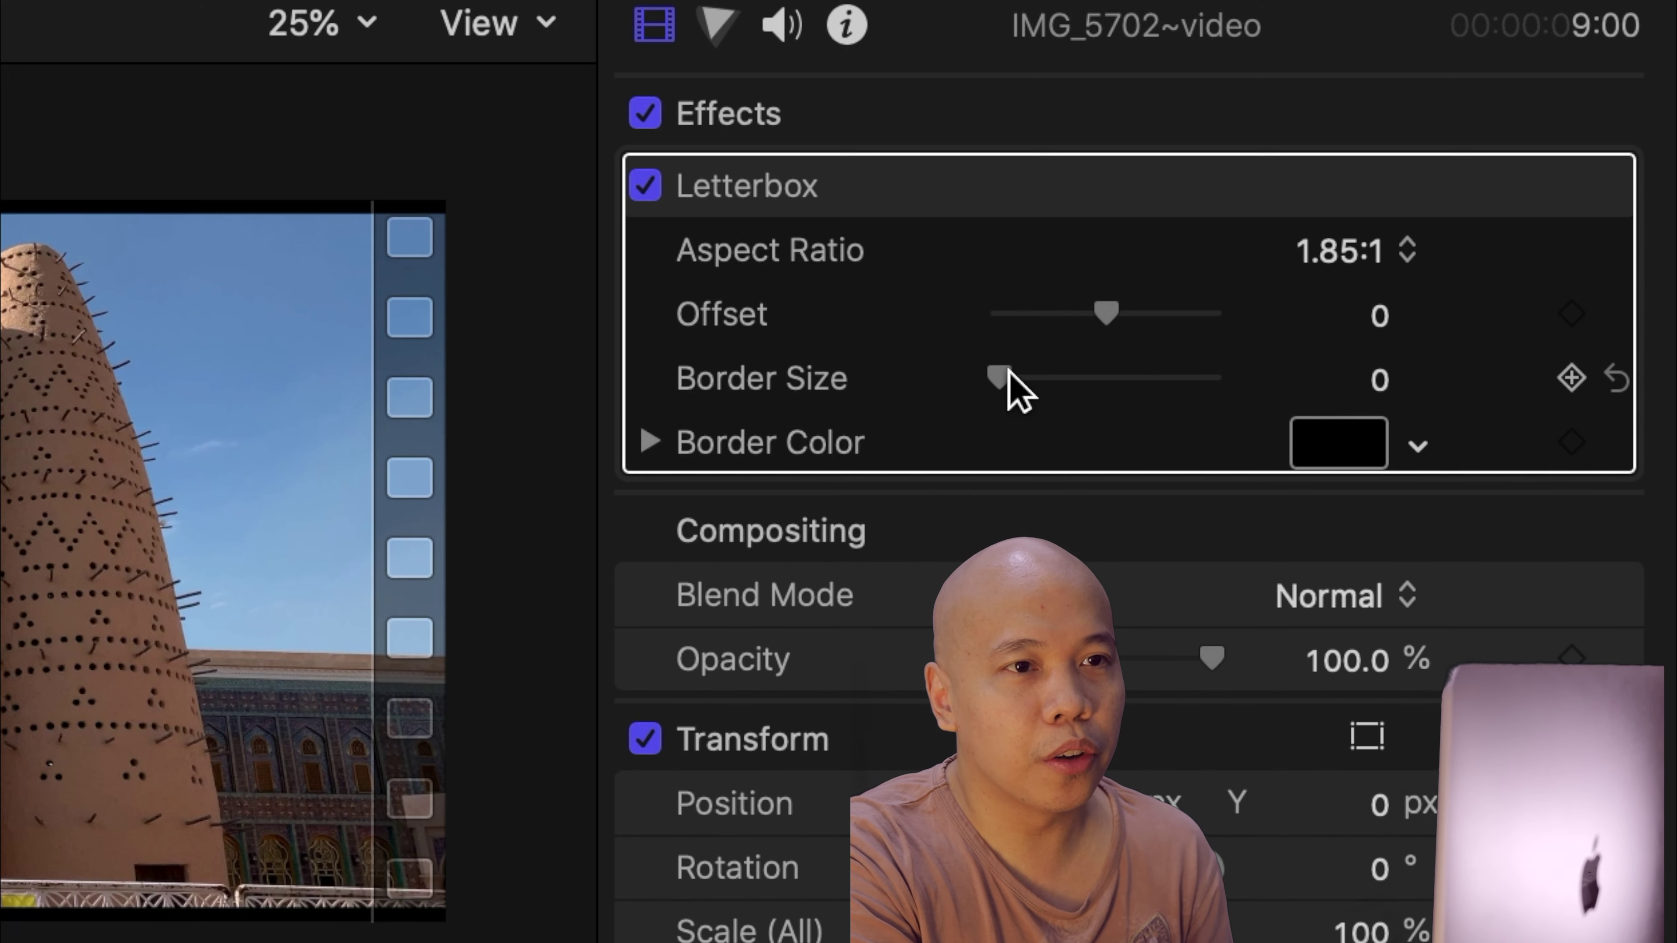
- Drag the Letterbox Border Size slider up to 9.81 for thicker black bars
{"action": "left_click_drag", "start_coordinate": [1008, 381], "coordinate": [1029, 383]}
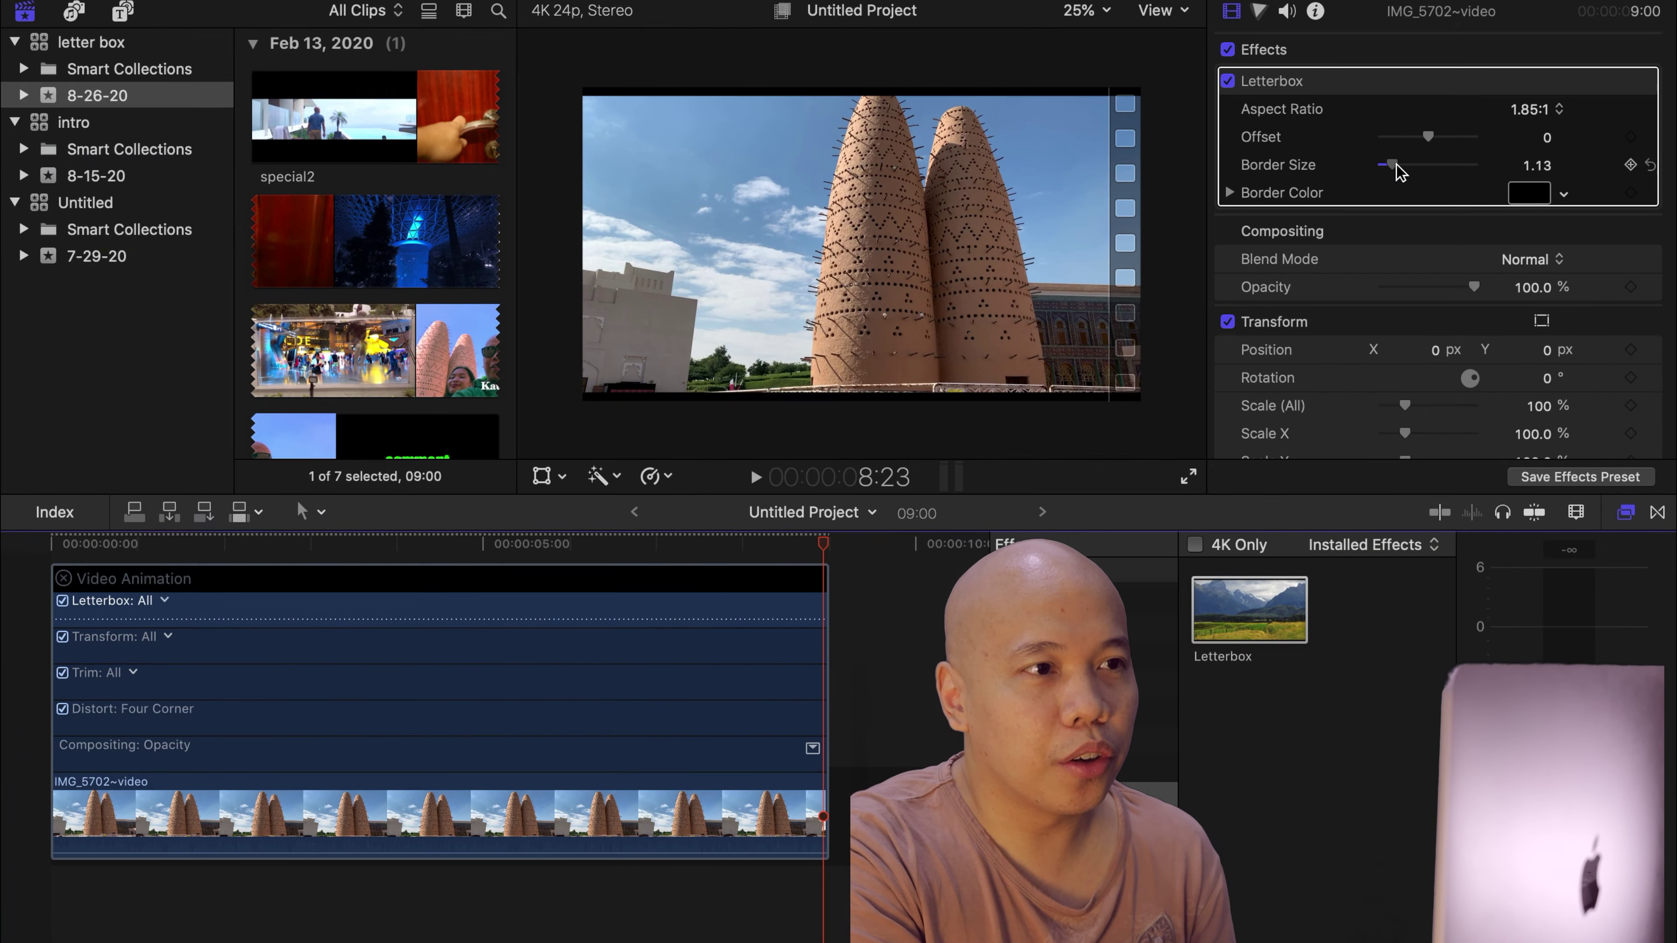
{"action": "left_click_drag", "start_coordinate": [1396, 165], "coordinate": [1479, 175]}
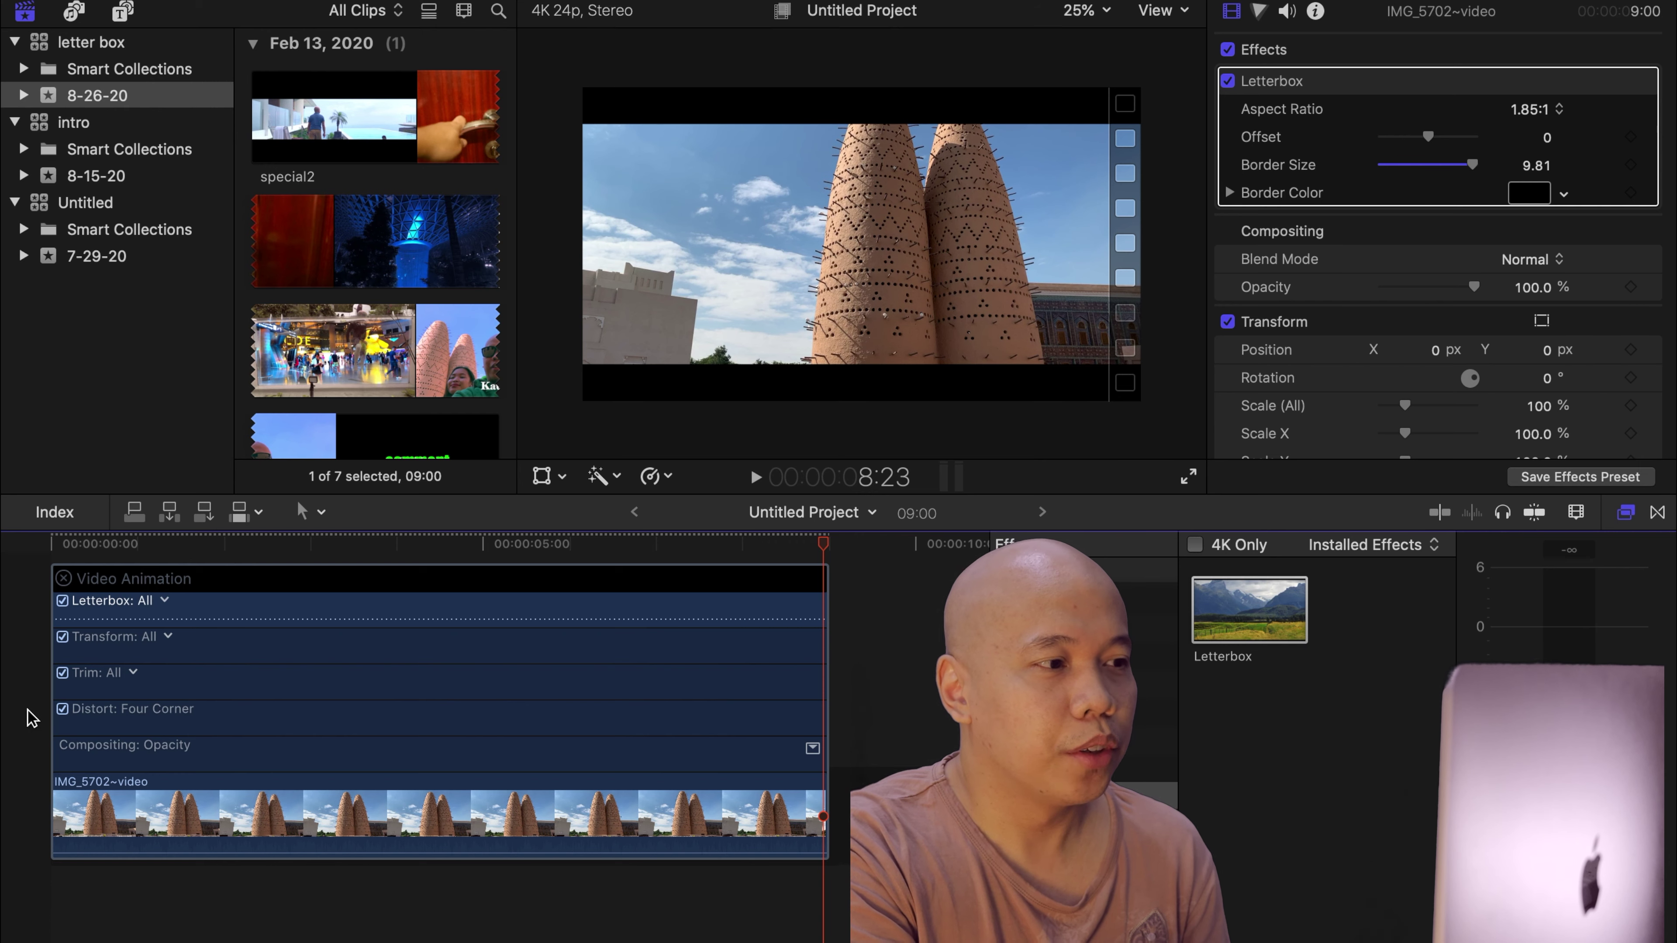
{"action": "scroll", "coordinate": [30, 719], "scroll_direction": "up", "scroll_amount": 2}
{"action": "key", "text": "Home"}
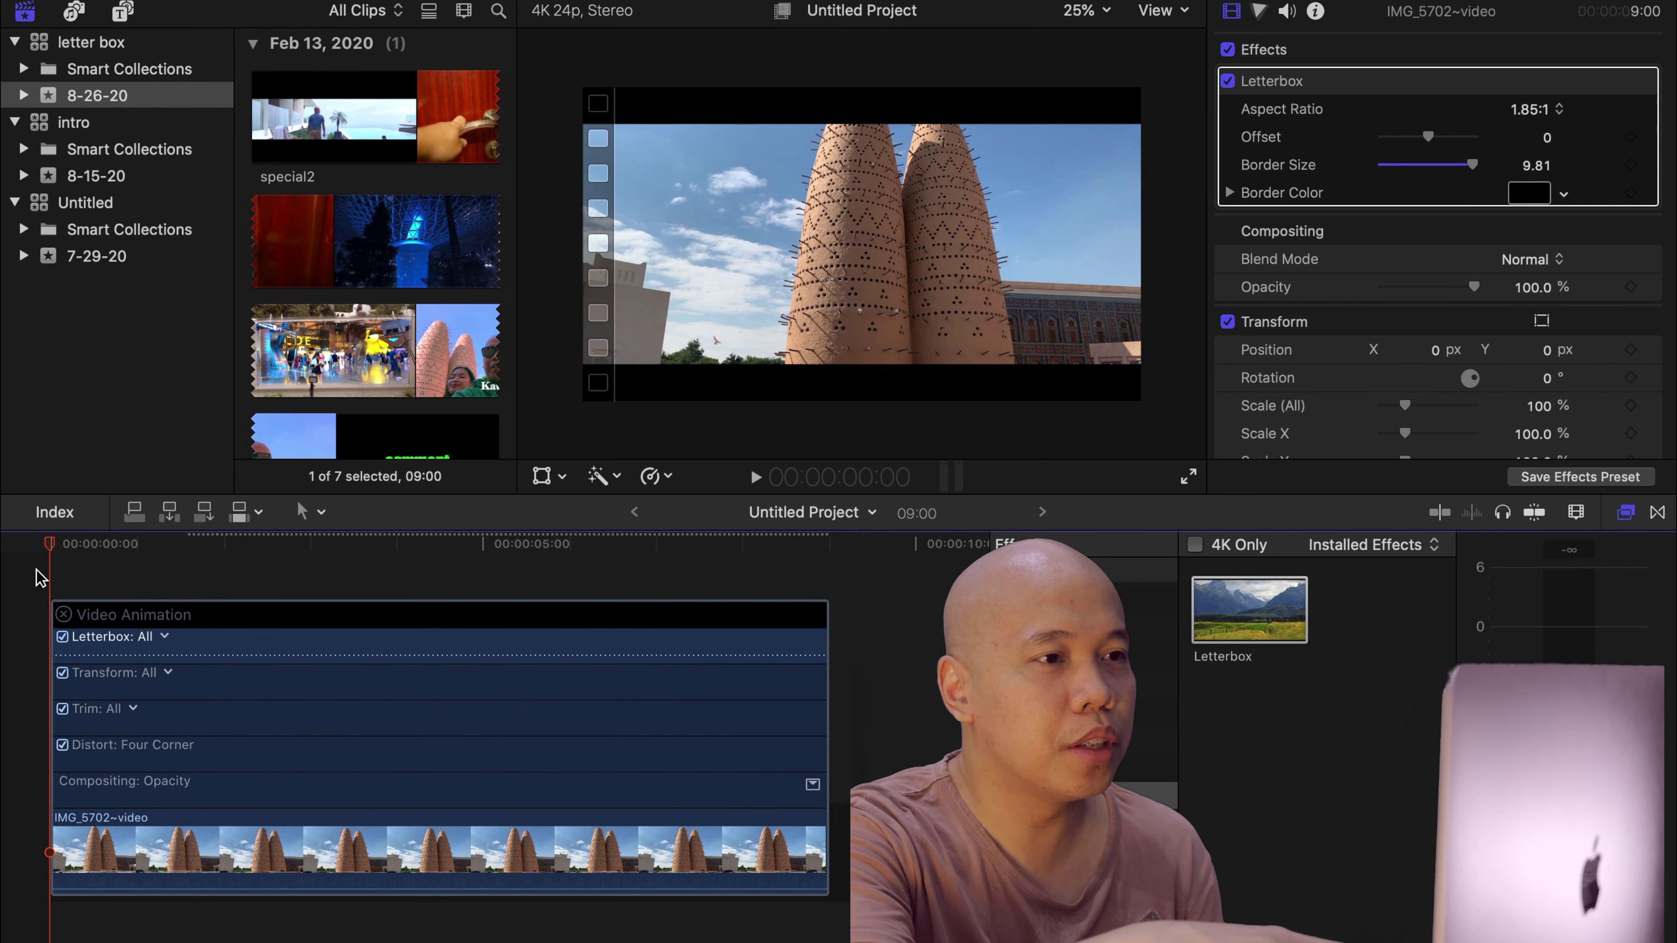
{"action": "key", "text": "space"}
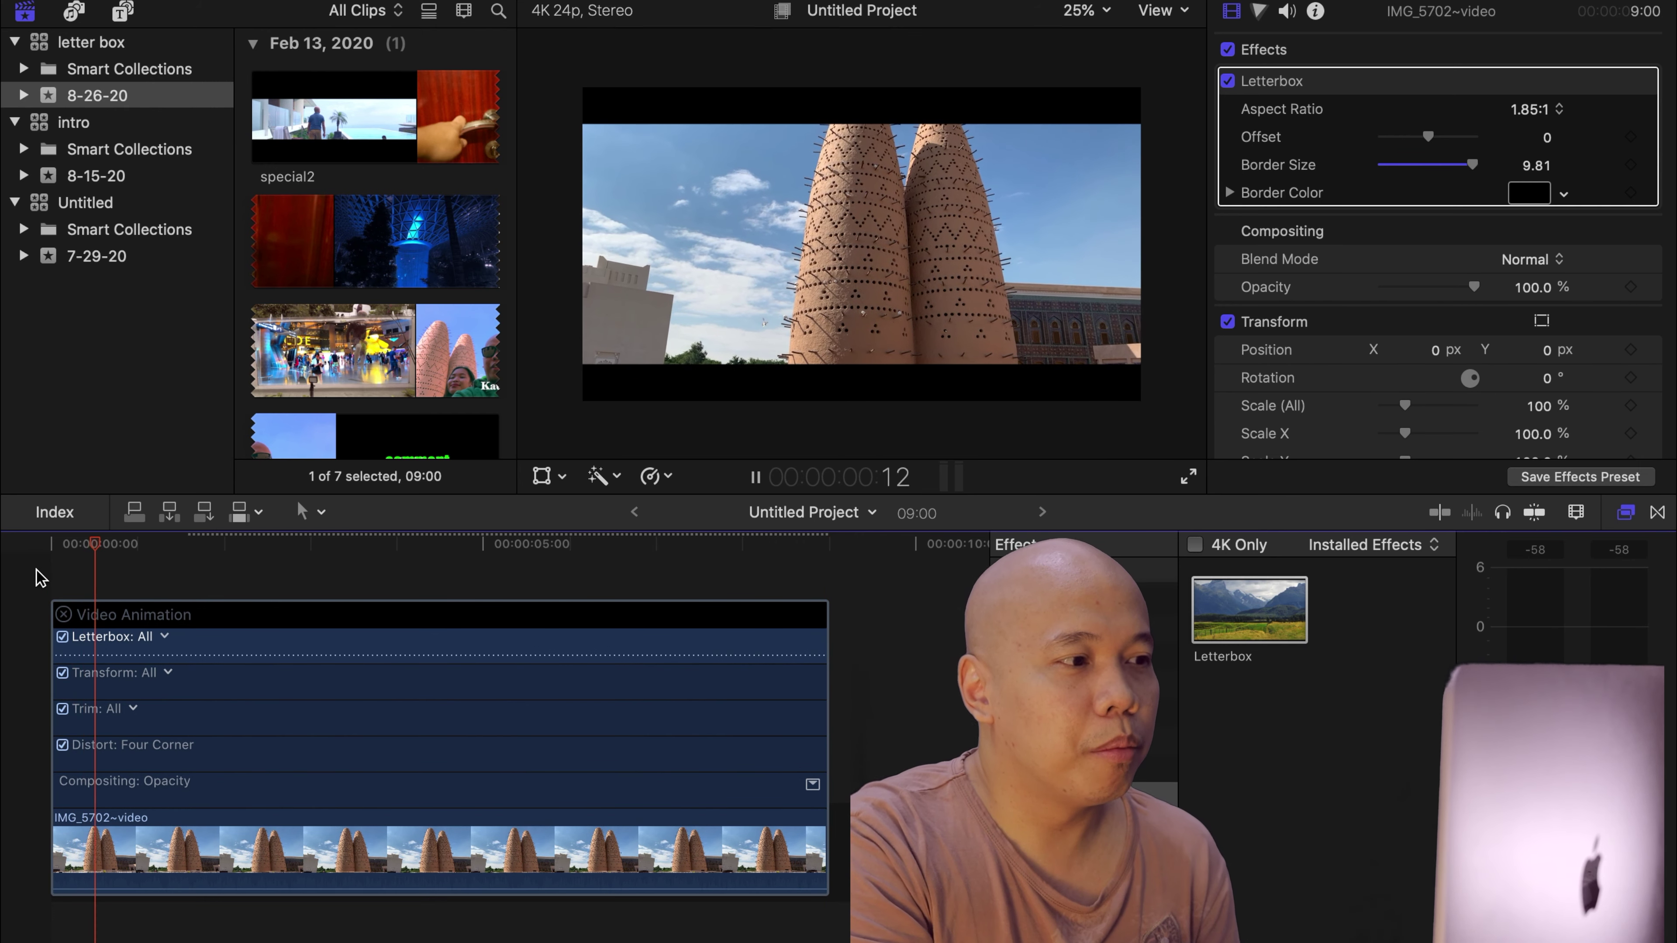